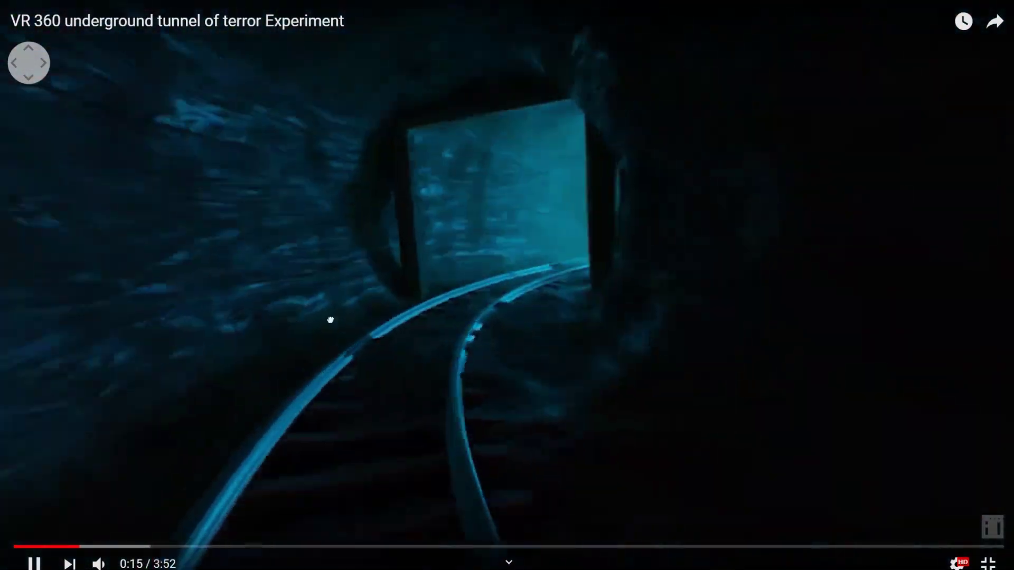
# - Drag inside the YouTube 360° tunnel video to look around the underground tunnel
pyautogui.moveTo(401, 429); pyautogui.dragTo(624, 390)
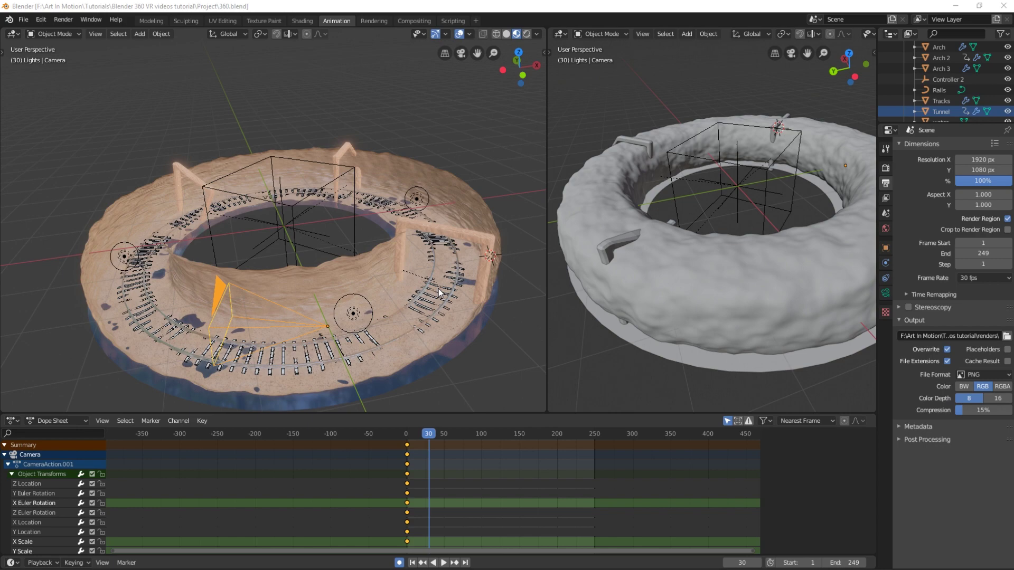
pyautogui.moveTo(411, 269); pyautogui.dragTo(323, 267, button='middle')
# - Orbit close around the rails and camera, then play and stop the camera animation
pyautogui.scroll(-10, 325, 262)
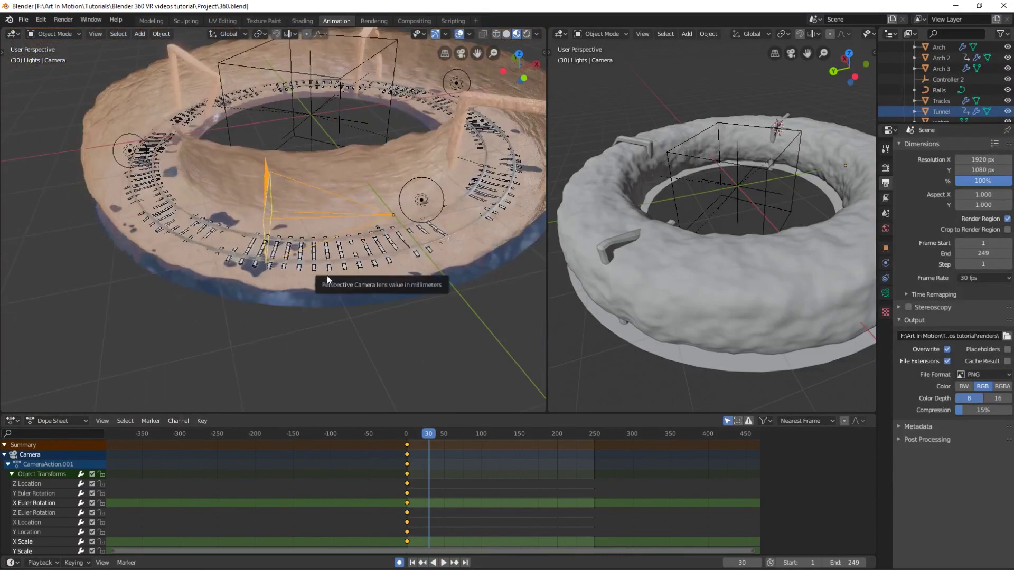
pyautogui.scroll(4, 324, 277)
pyautogui.moveTo(323, 290); pyautogui.dragTo(152, 191, button='middle')
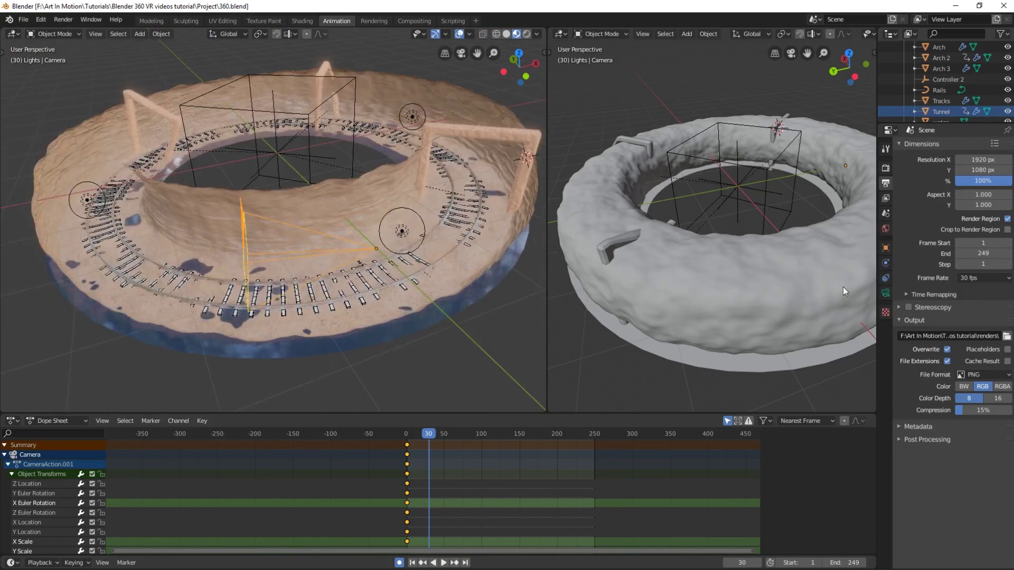
pyautogui.scroll(-5, 843, 287)
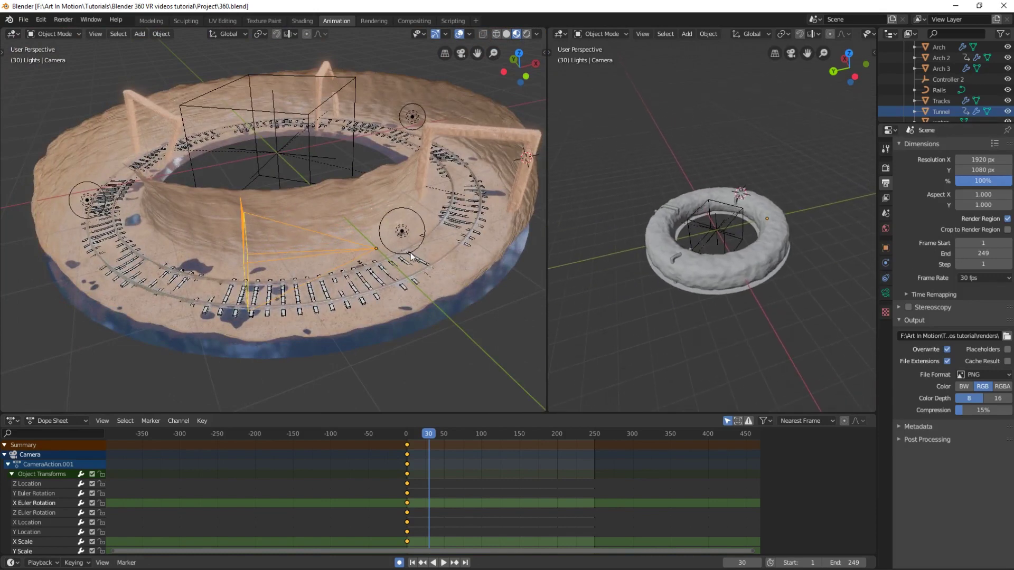
pyautogui.scroll(3, 317, 254)
pyautogui.moveTo(317, 254); pyautogui.dragTo(255, 311, button='middle')
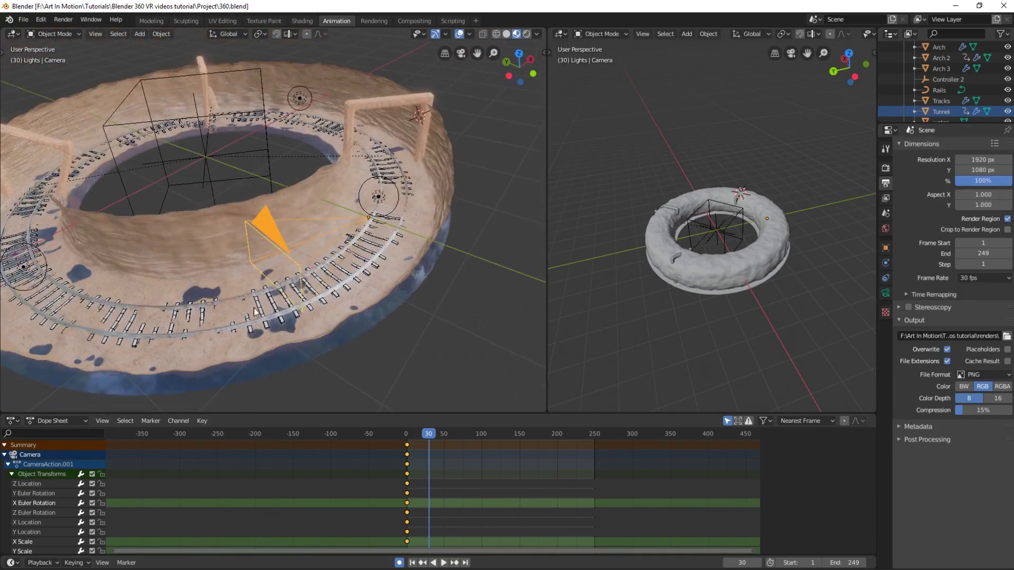
pyautogui.press('space')
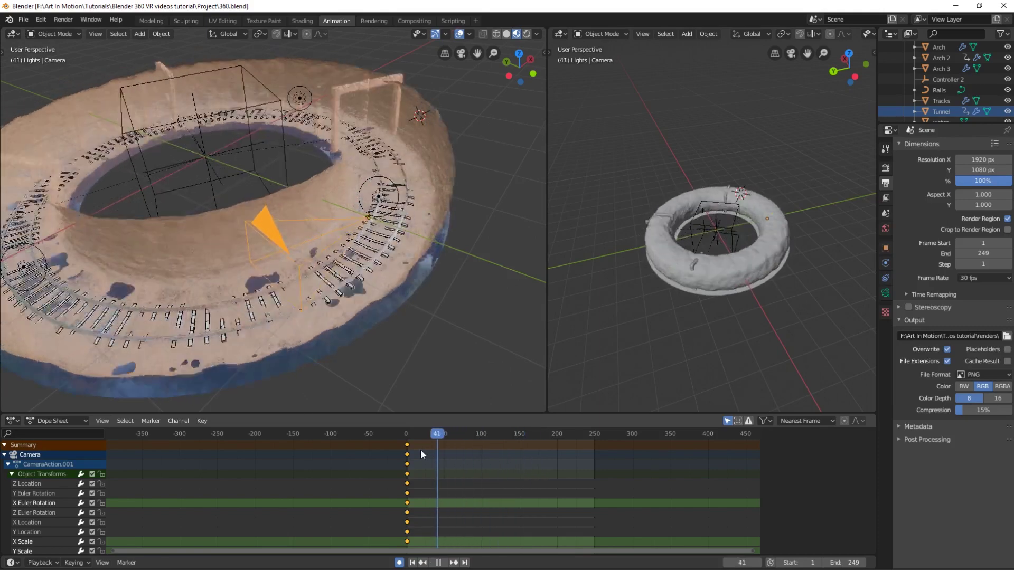
pyautogui.press('Escape')
# - Play the animation through the scene camera, move the playhead back, and exit camera view
pyautogui.press('KP_0')
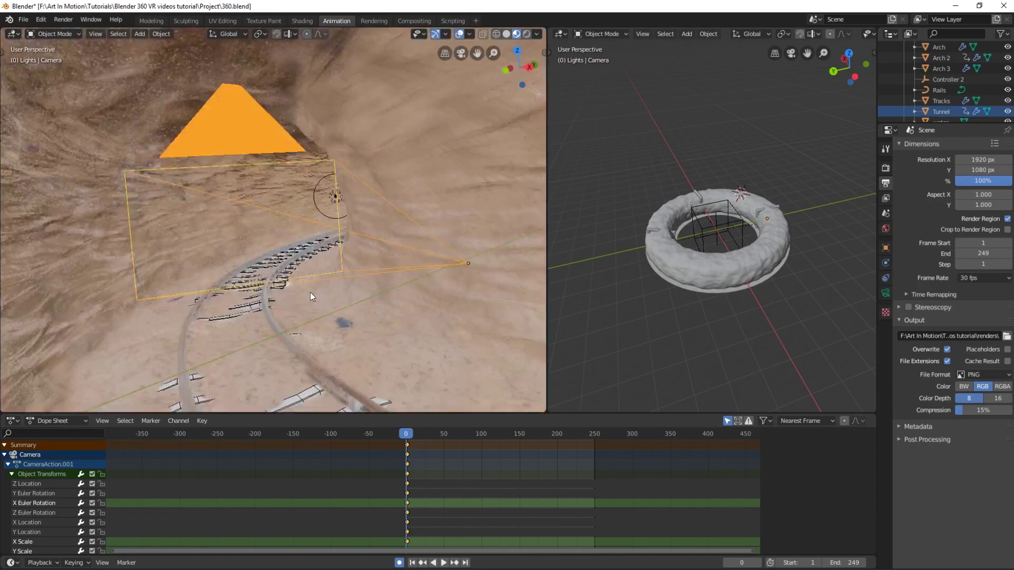
pyautogui.press('space')
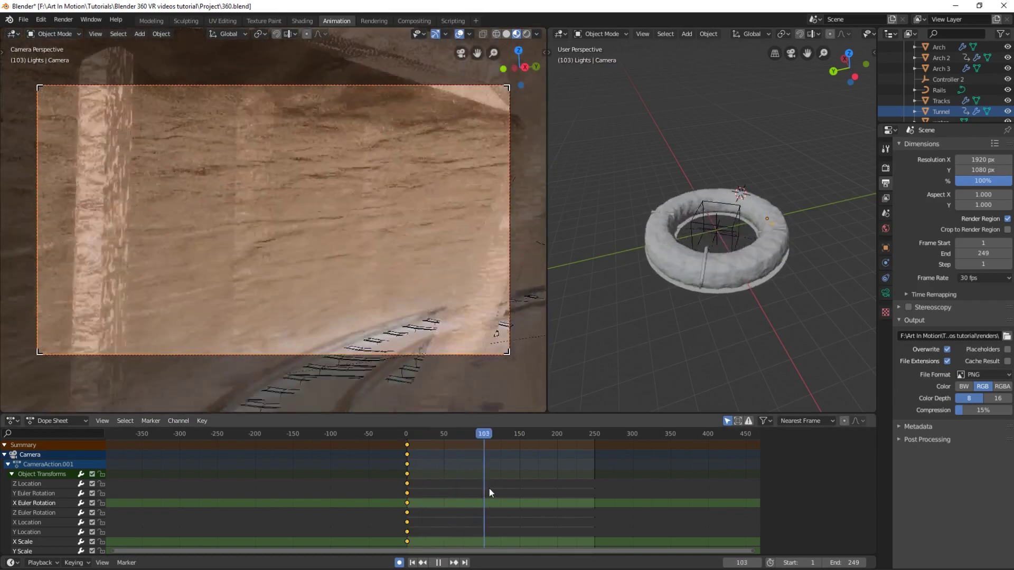
pyautogui.moveTo(535, 482); pyautogui.dragTo(487, 471)
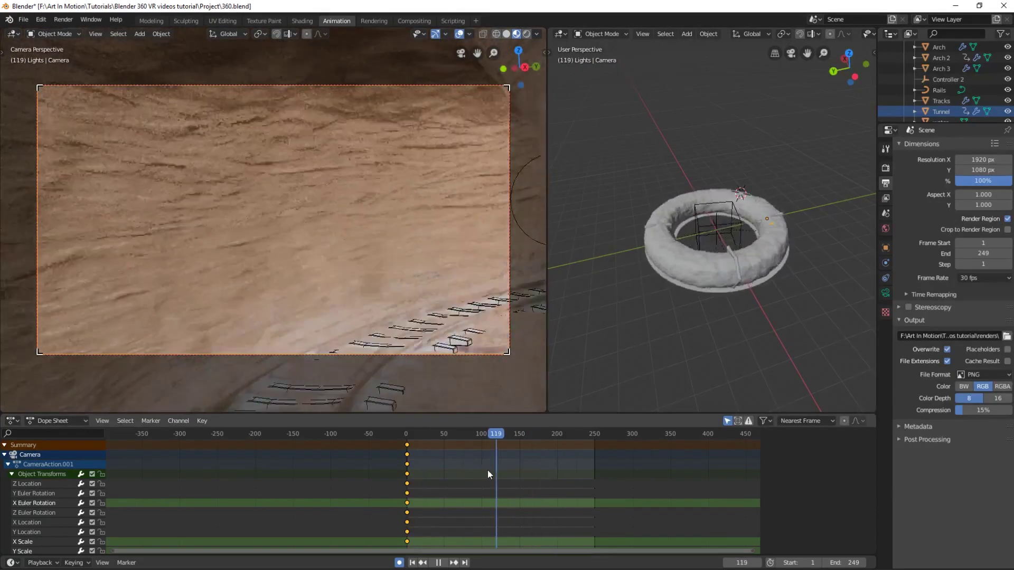
pyautogui.press('space')
pyautogui.press('KP_0')
# - Inspect the lit tunnel in Rendered shading, then return to Material Preview and the full ring
pyautogui.click(526, 34)
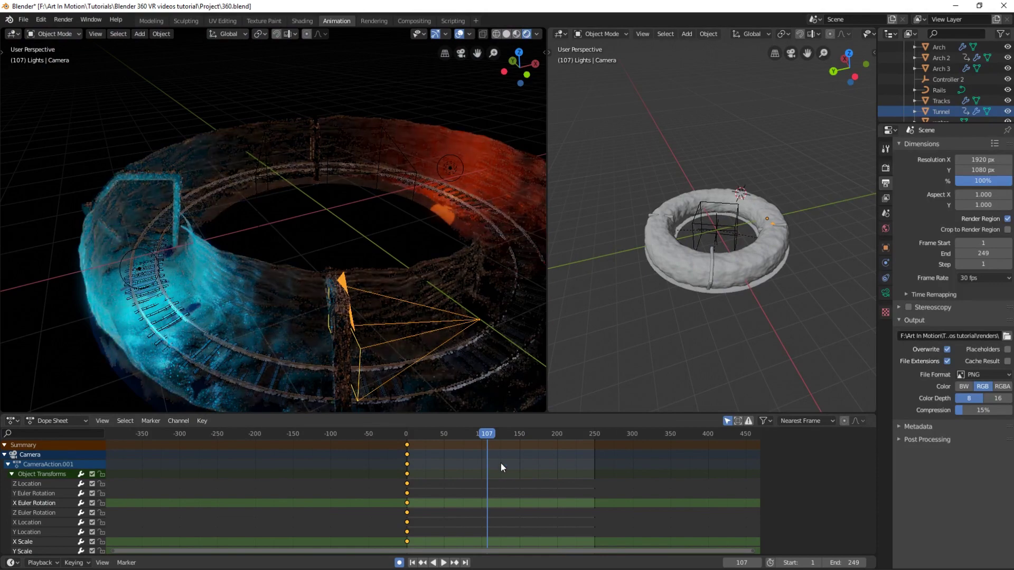
pyautogui.moveTo(401, 296)
pyautogui.mouseDown(button='middle')
pyautogui.moveTo(366, 316)
pyautogui.moveTo(429, 294)
pyautogui.moveTo(384, 291)
pyautogui.moveTo(386, 306)
pyautogui.mouseUp(button='middle')
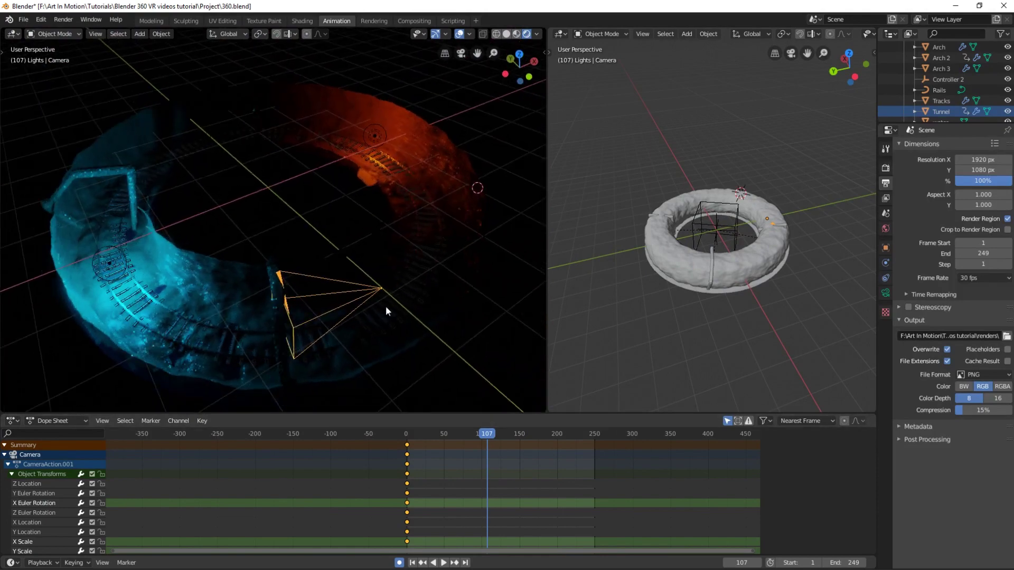
pyautogui.scroll(6, 394, 318)
pyautogui.moveTo(362, 271)
pyautogui.mouseDown(button='middle')
pyautogui.moveTo(294, 226)
pyautogui.moveTo(348, 231)
pyautogui.moveTo(437, 158)
pyautogui.moveTo(273, 260)
pyautogui.moveTo(299, 307)
pyautogui.moveTo(335, 201)
pyautogui.moveTo(300, 259)
pyautogui.moveTo(306, 282)
pyautogui.moveTo(451, 255)
pyautogui.moveTo(171, 270)
pyautogui.moveTo(518, 265)
pyautogui.mouseUp(button='middle')
pyautogui.click(516, 34)
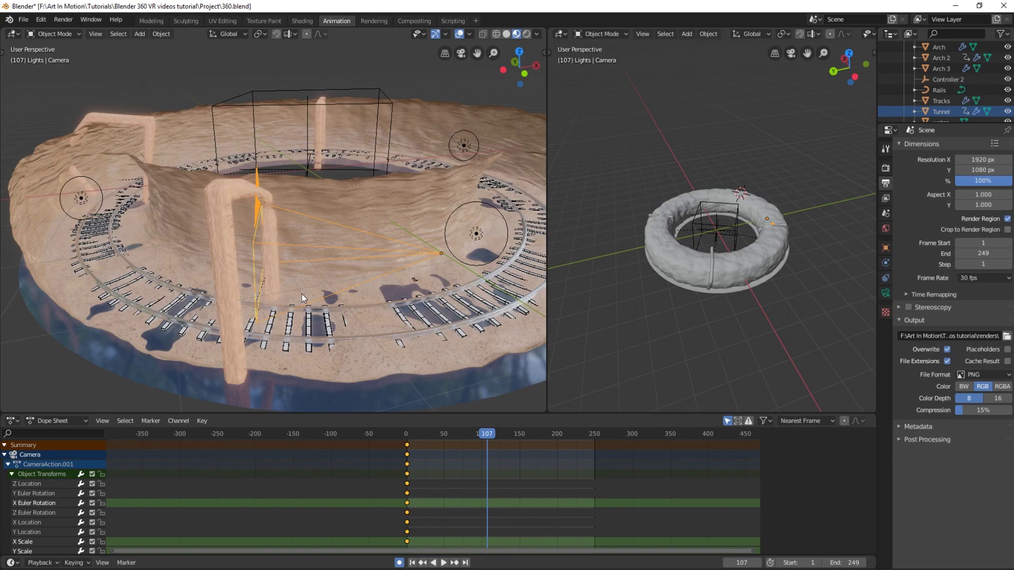
pyautogui.moveTo(302, 294)
pyautogui.mouseDown(button='middle')
pyautogui.moveTo(358, 316)
pyautogui.moveTo(410, 296)
pyautogui.moveTo(238, 299)
pyautogui.mouseUp(button='middle')
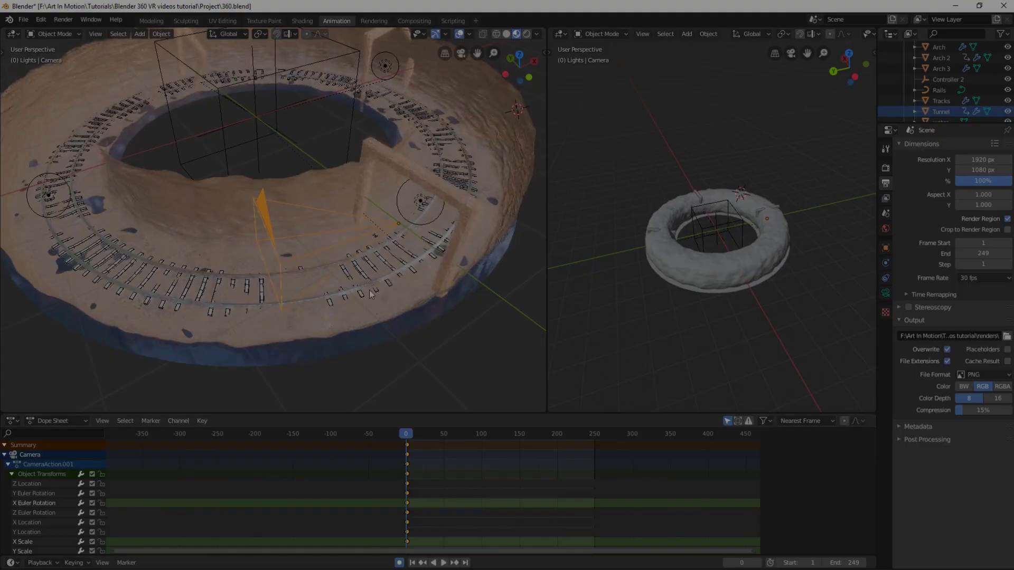
# - Change the Render Engine from Eevee to Cycles in Render Properties
pyautogui.moveTo(372, 294); pyautogui.dragTo(378, 321, button='middle')
pyautogui.scroll(3, 392, 310)
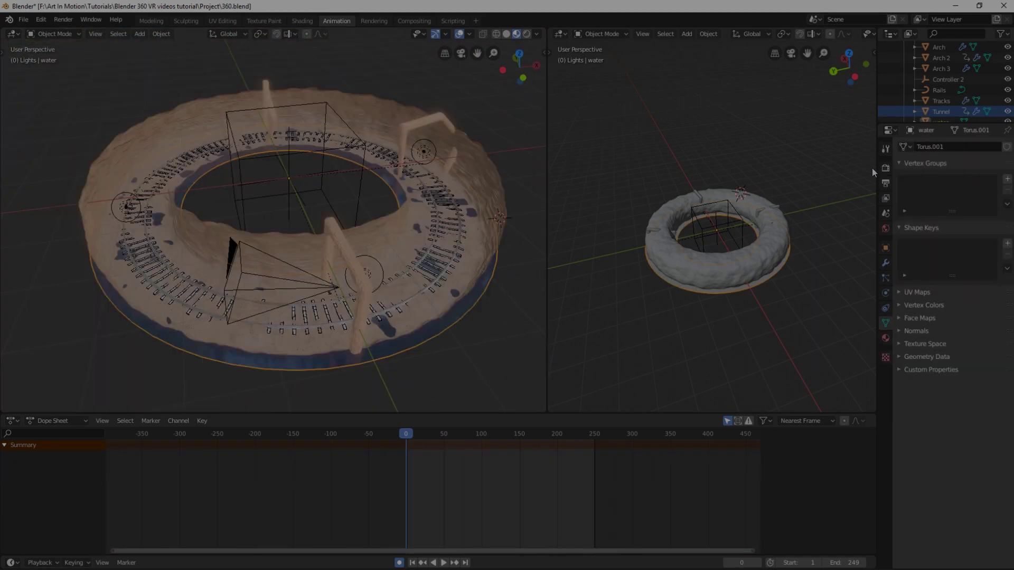
pyautogui.click(887, 170)
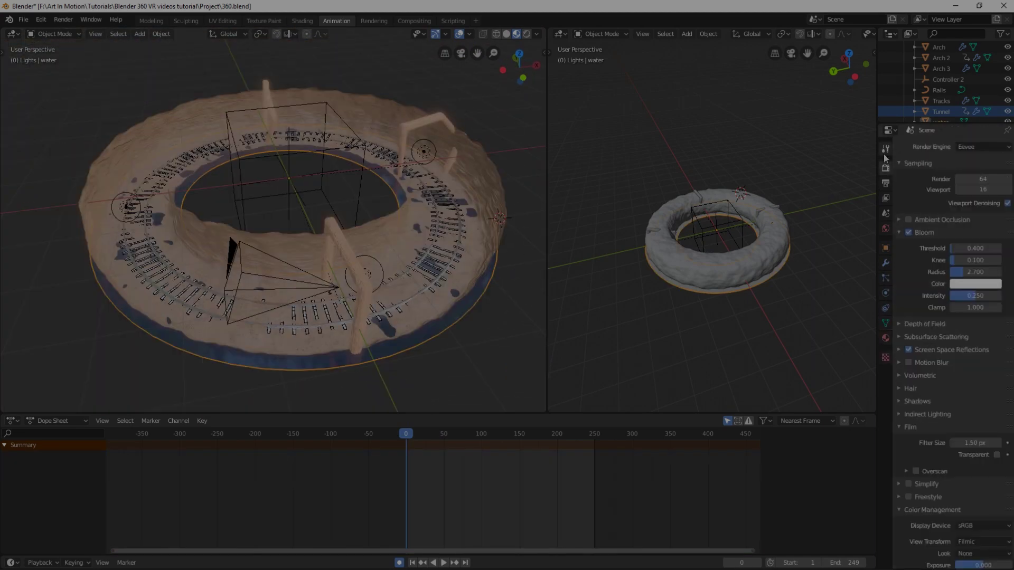
pyautogui.click(983, 148)
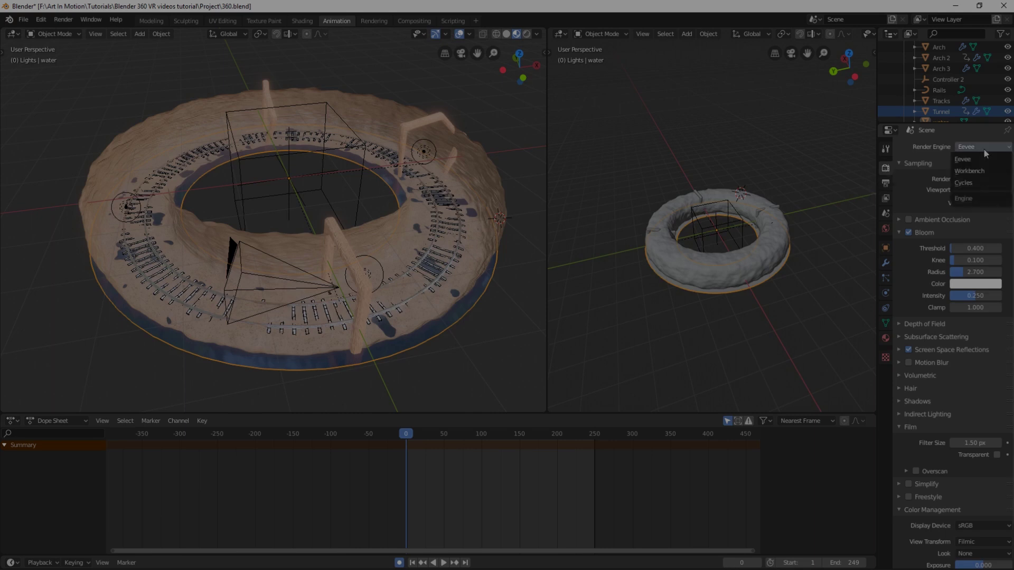
pyautogui.click(967, 182)
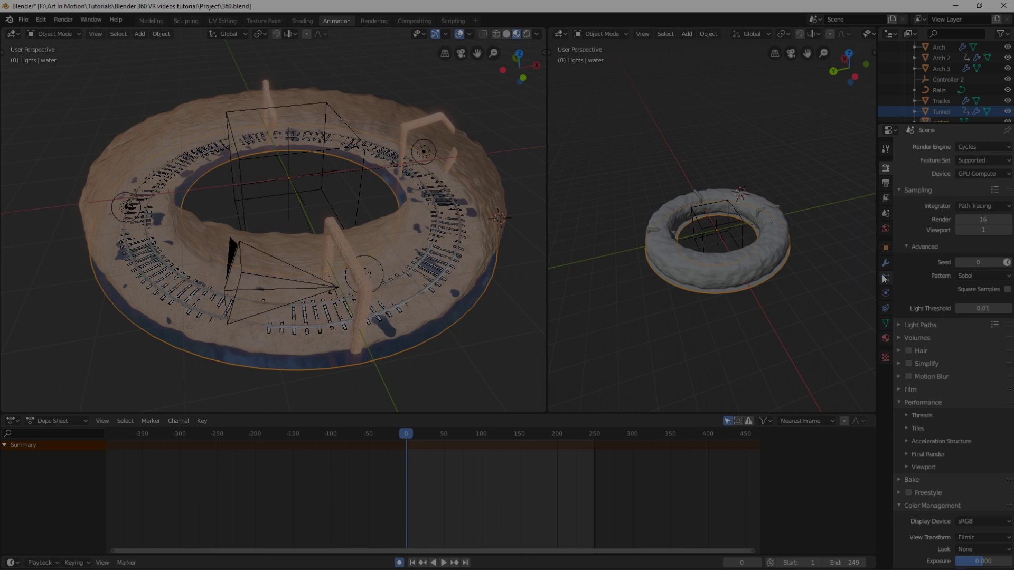
pyautogui.click(886, 183)
pyautogui.click(309, 294)
# - Give the camera a Panoramic lens with Equirectangular panorama type
pyautogui.click(308, 291)
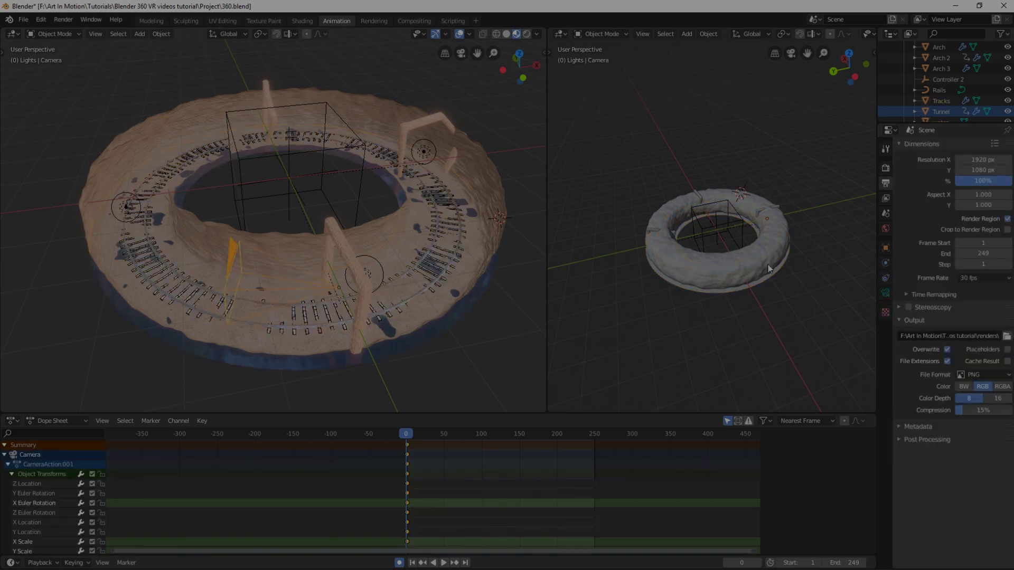
pyautogui.click(885, 294)
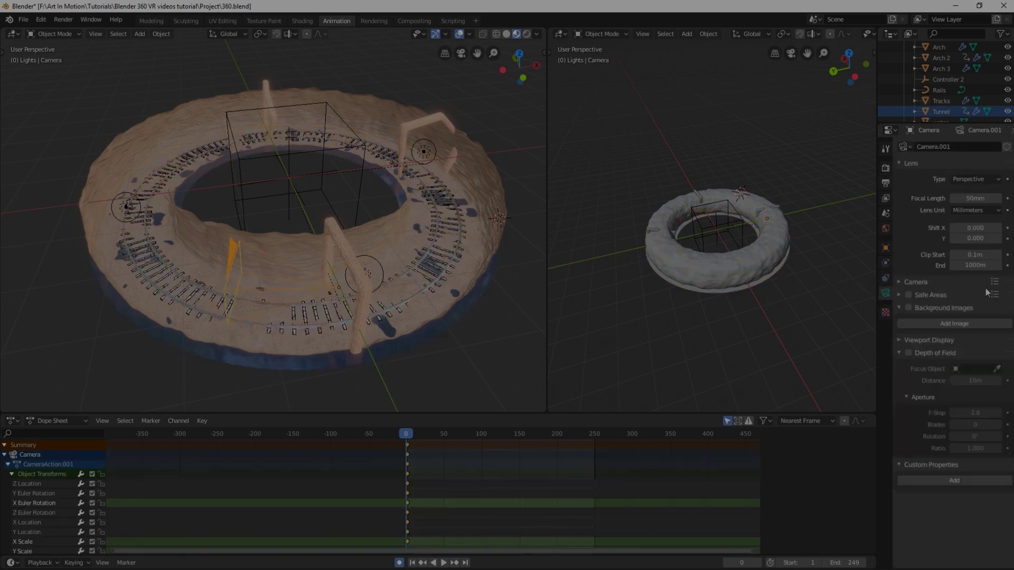
pyautogui.click(975, 179)
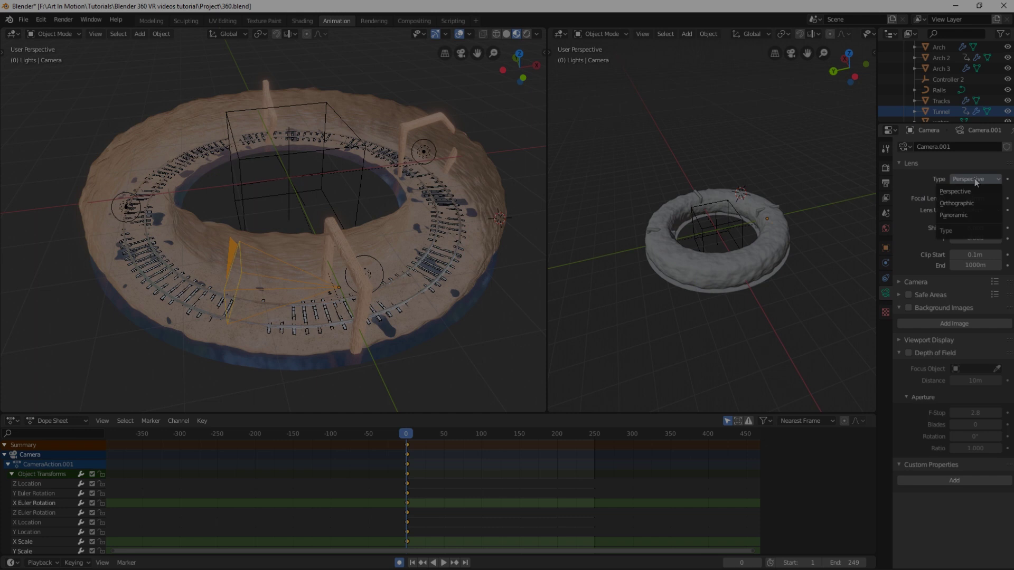
pyautogui.click(965, 215)
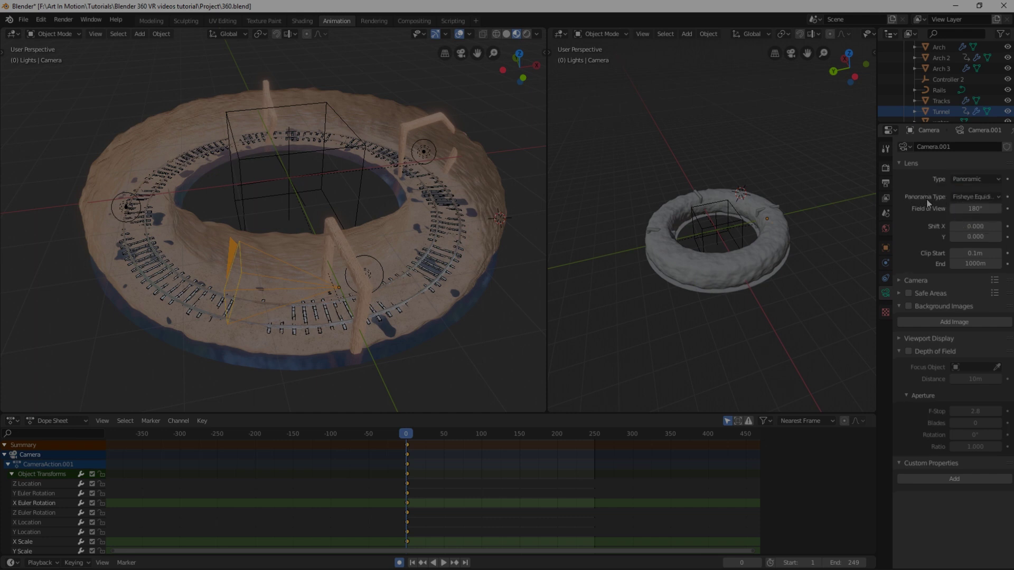
pyautogui.click(968, 198)
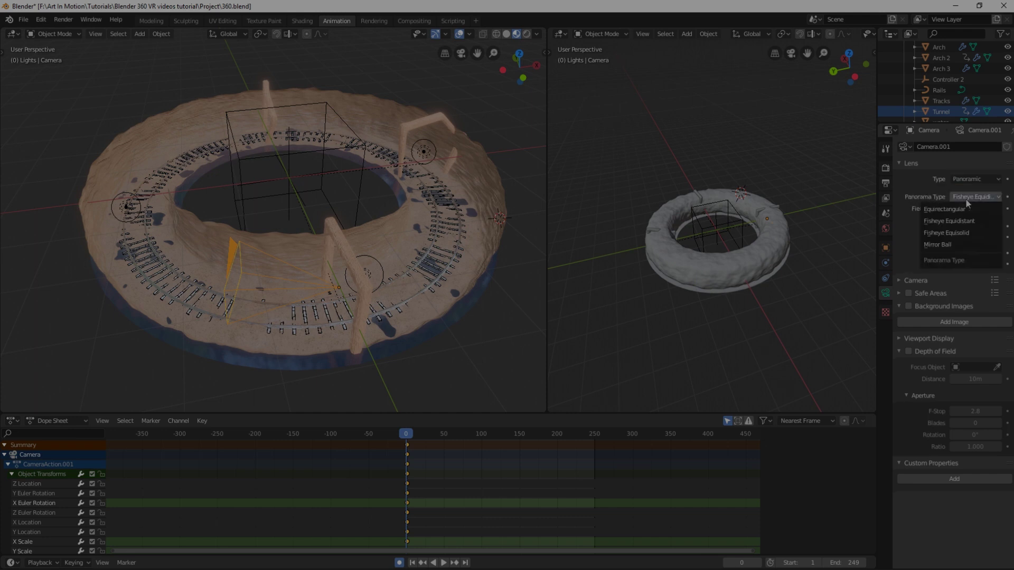
pyautogui.click(937, 211)
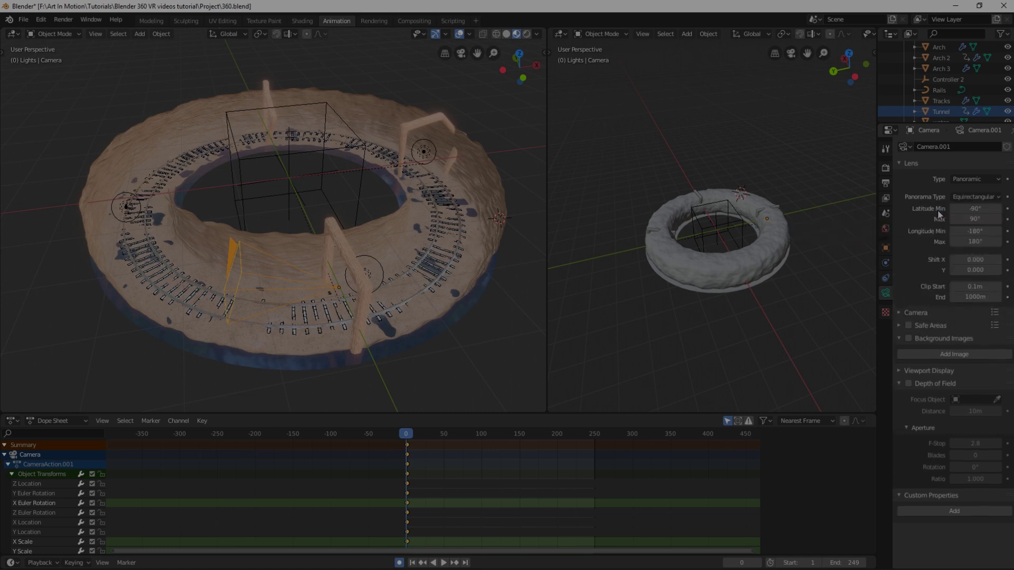
pyautogui.click(886, 184)
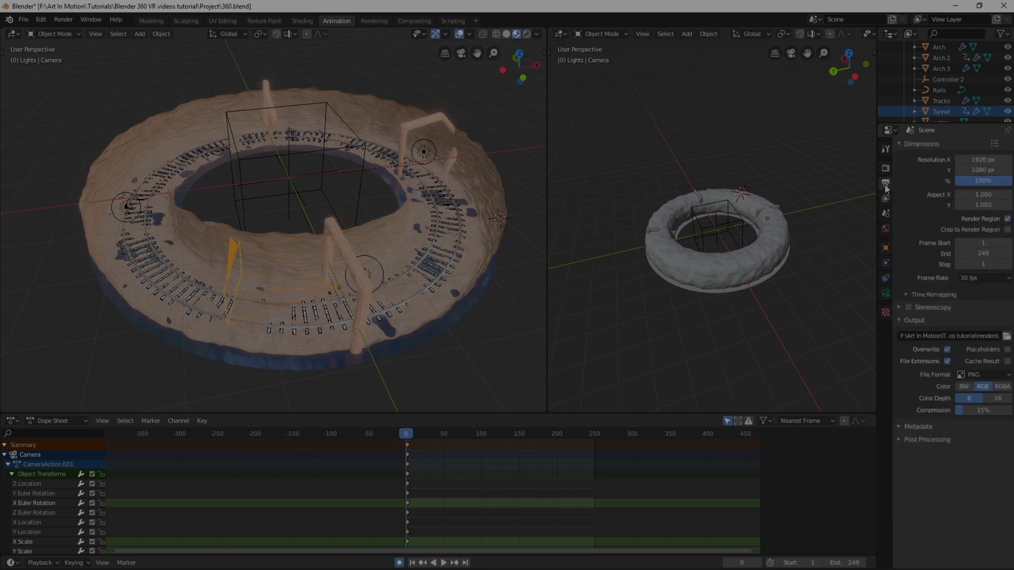
# - Enter 2160 for Resolution X and keep Resolution Y at 1080
pyautogui.click(976, 159)
pyautogui.press('Return')
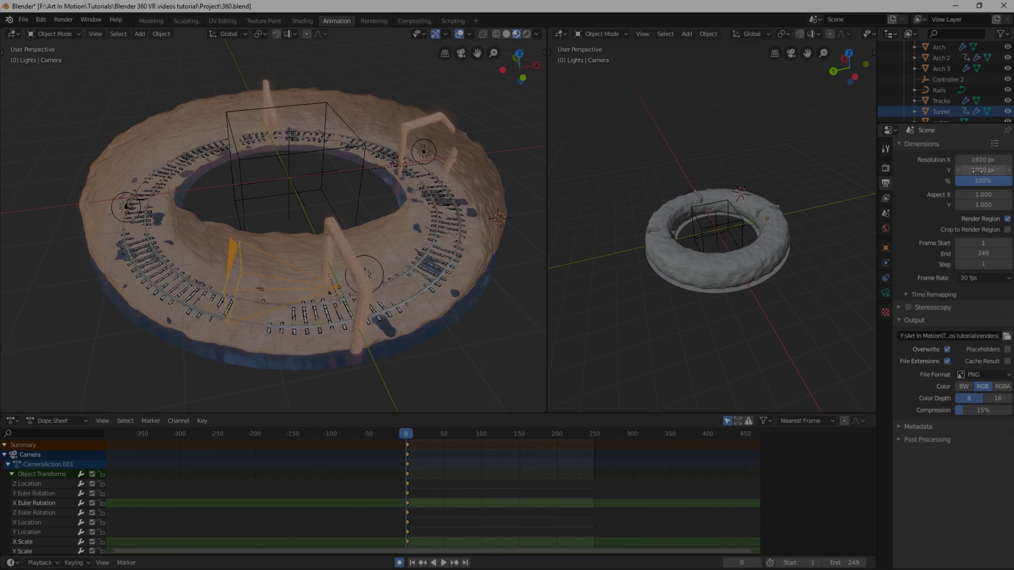
pyautogui.click(983, 170)
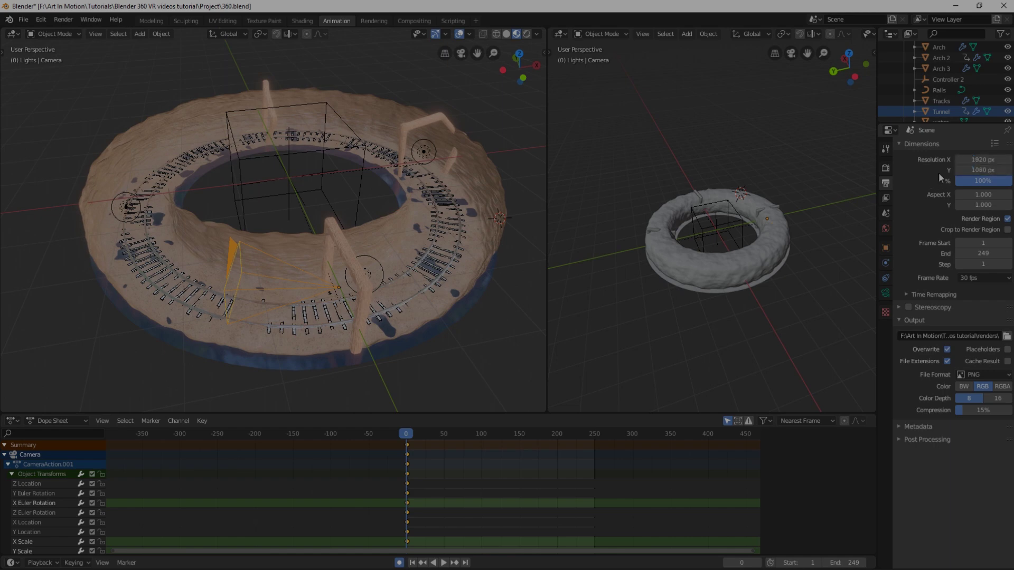
pyautogui.click(973, 169)
pyautogui.press('Return')
pyautogui.press('Return')
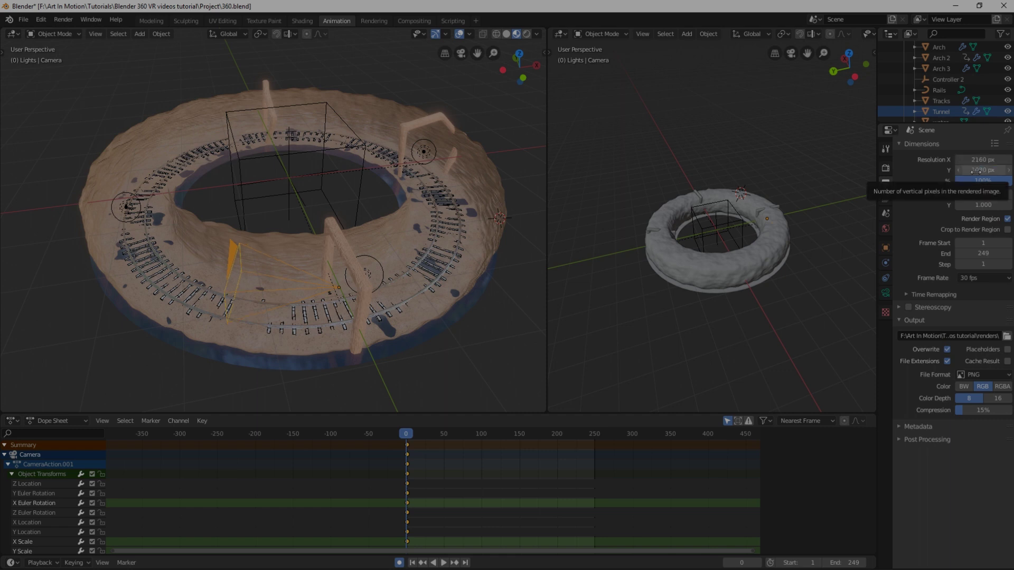
pyautogui.click(977, 170)
pyautogui.click(974, 160)
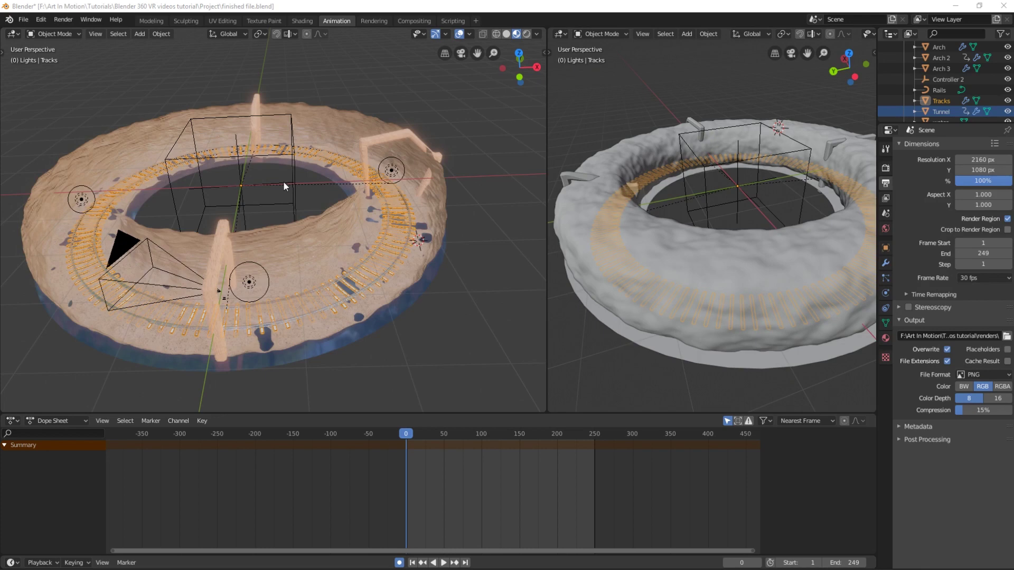
# - Render the current frame as a 360° still image with Render Image
pyautogui.click(70, 22)
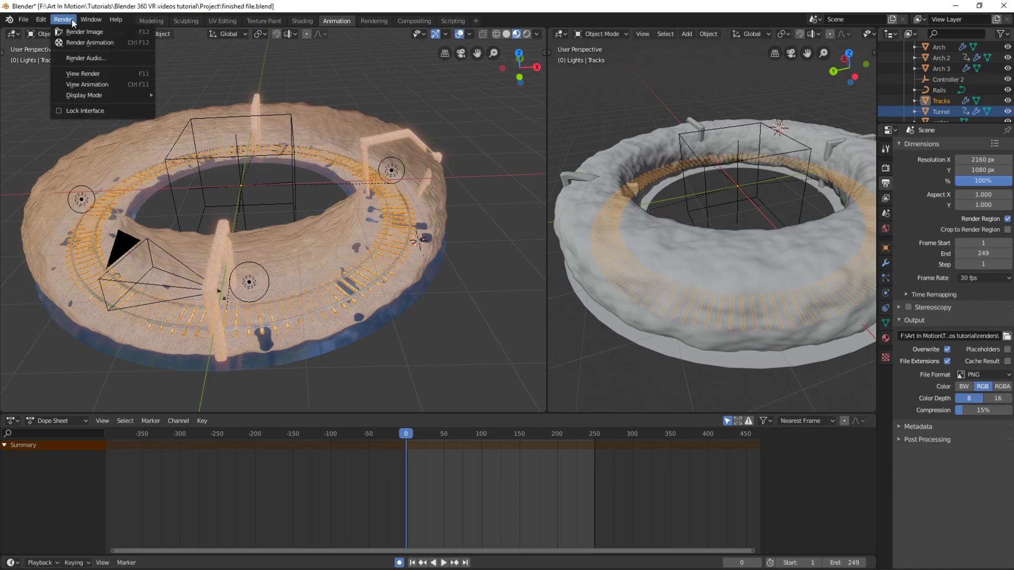
pyautogui.click(70, 32)
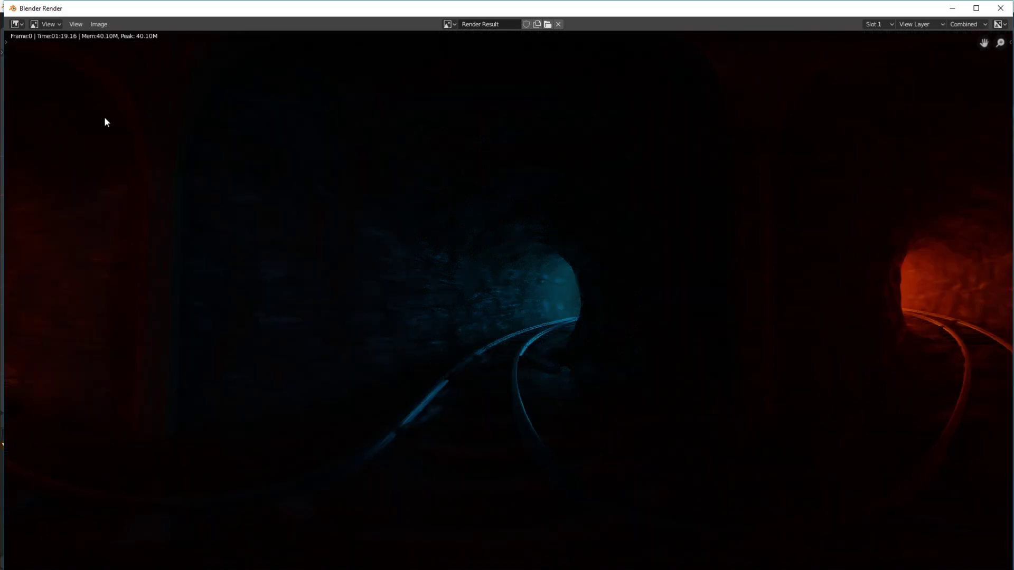
# - Save the rendered panorama as JPEG 'facebook 360.jpg' in Desktop\360
pyautogui.click(100, 24)
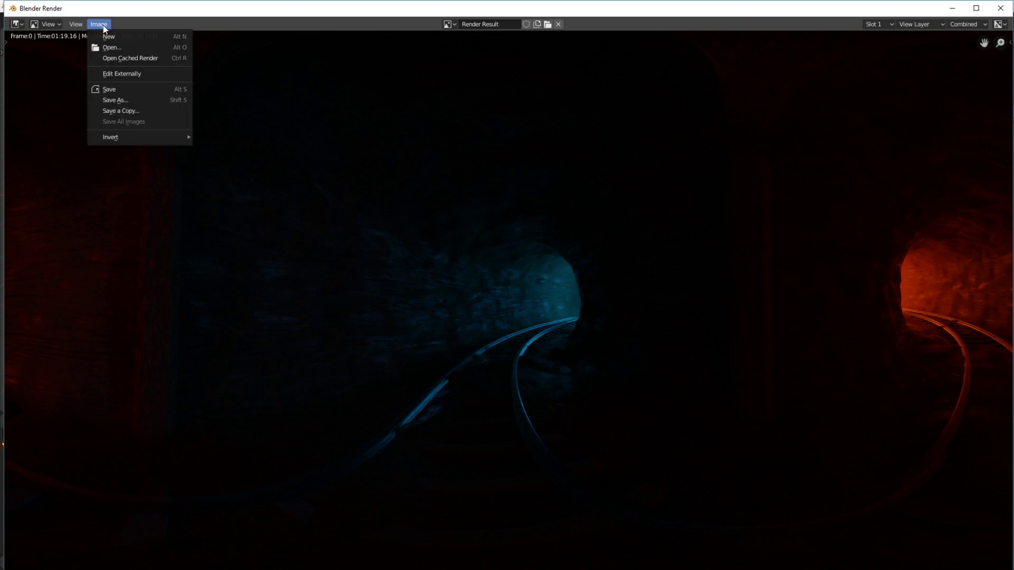
pyautogui.click(116, 89)
pyautogui.click(46, 79)
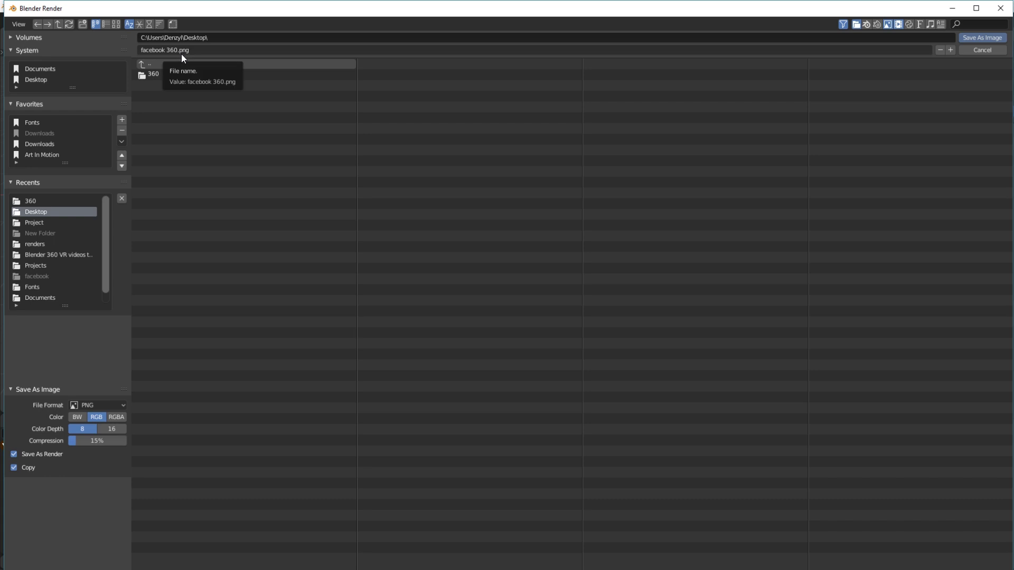
pyautogui.doubleClick(153, 75)
pyautogui.click(97, 405)
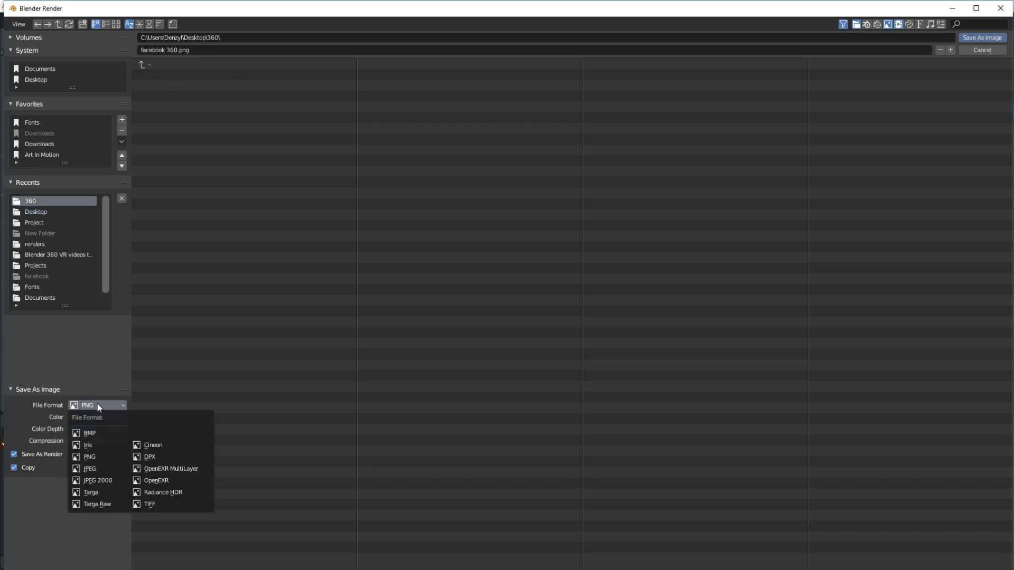
pyautogui.click(99, 406)
pyautogui.click(91, 408)
pyautogui.click(90, 470)
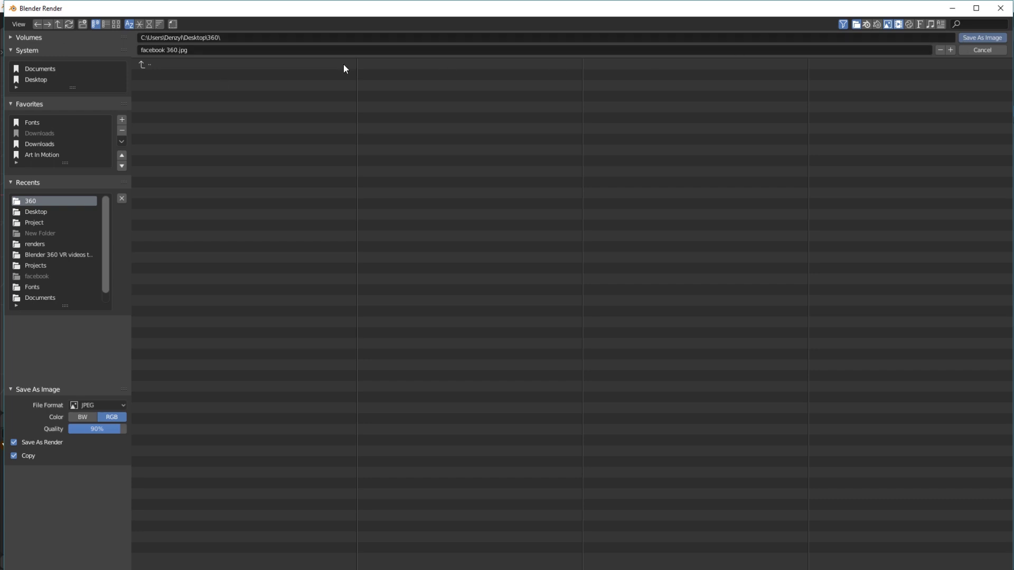
pyautogui.click(978, 38)
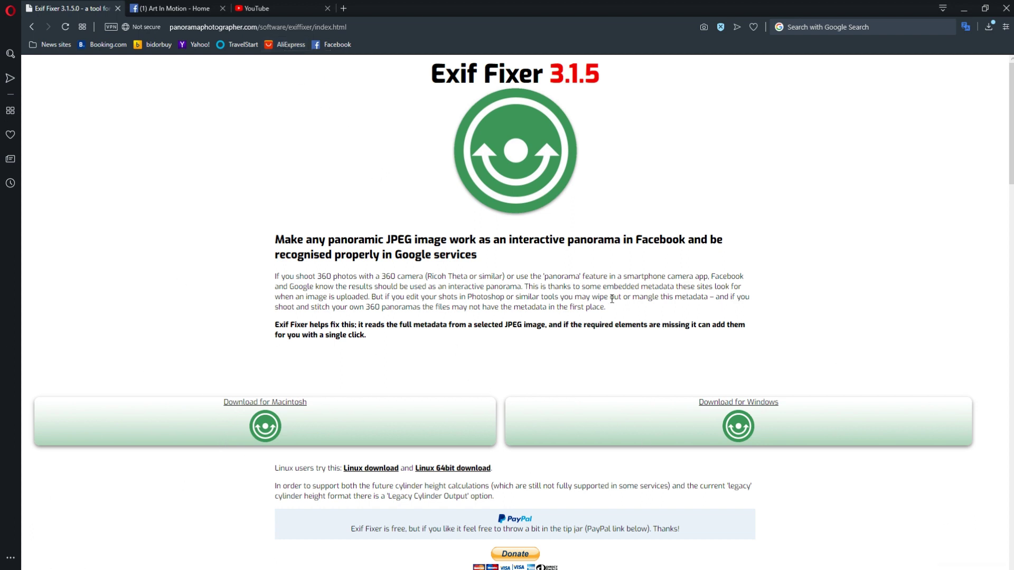
# - Download the Windows version of Exif Fixer 3.1.5
pyautogui.click(741, 407)
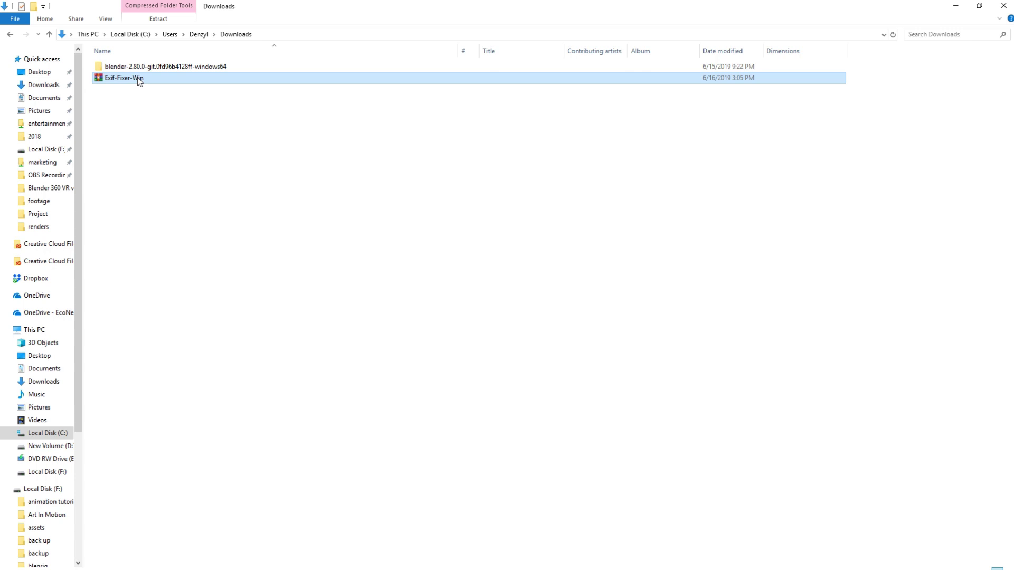
# - Extract the Exif-Fixer-Win archive here and launch Exif Fixer from the extracted folder
pyautogui.rightClick(138, 77)
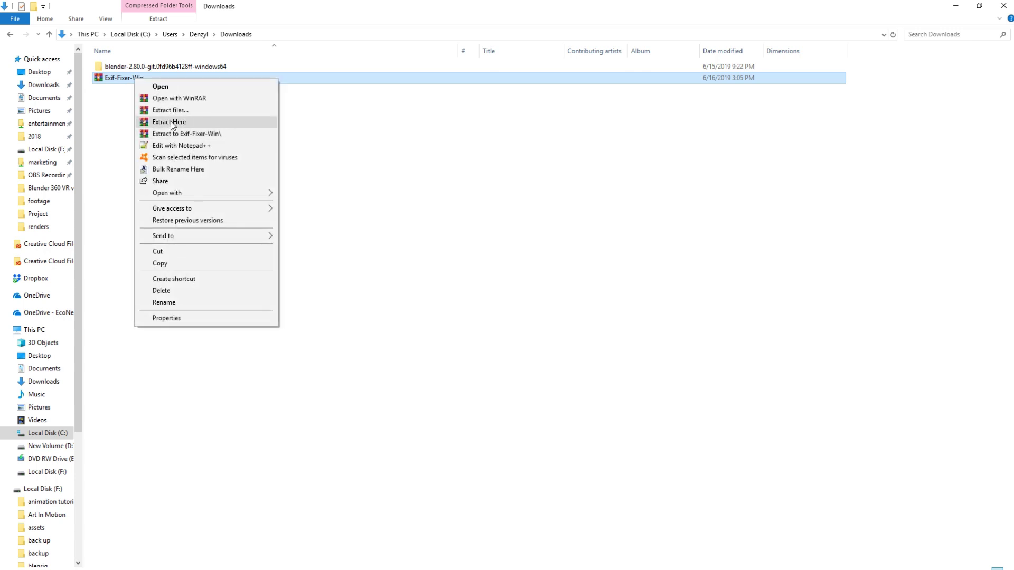
pyautogui.click(197, 121)
pyautogui.doubleClick(127, 78)
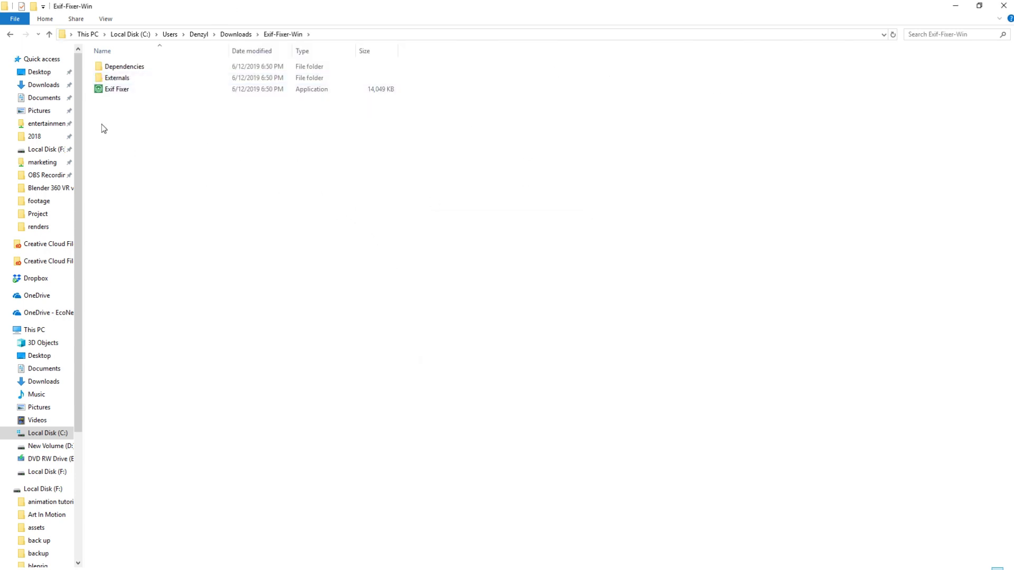
pyautogui.doubleClick(124, 91)
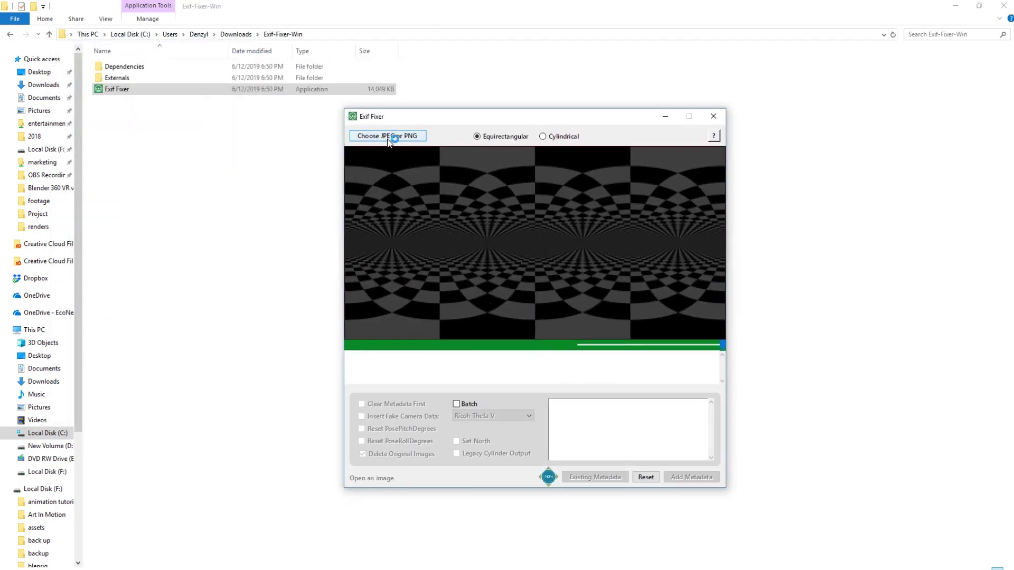
# - Load facebook 360.jpg, keep Equirectangular projection, and add the 360° panorama metadata
pyautogui.click(388, 138)
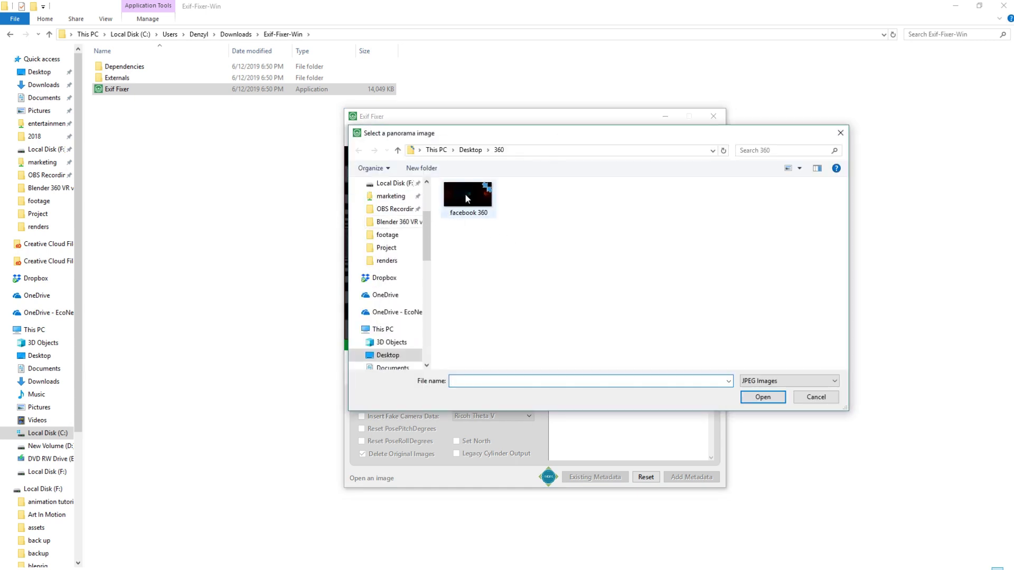
pyautogui.click(469, 203)
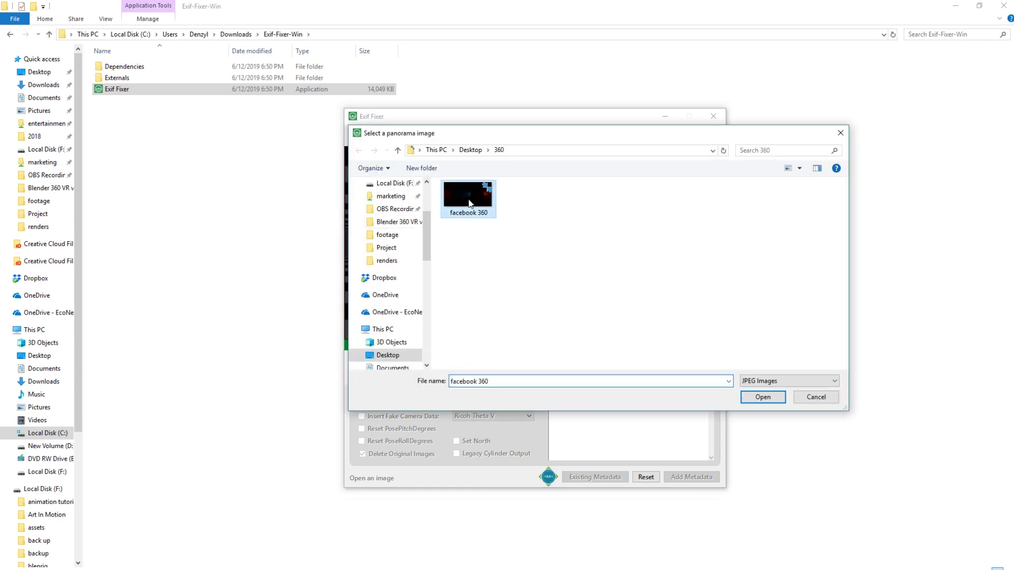
pyautogui.click(763, 398)
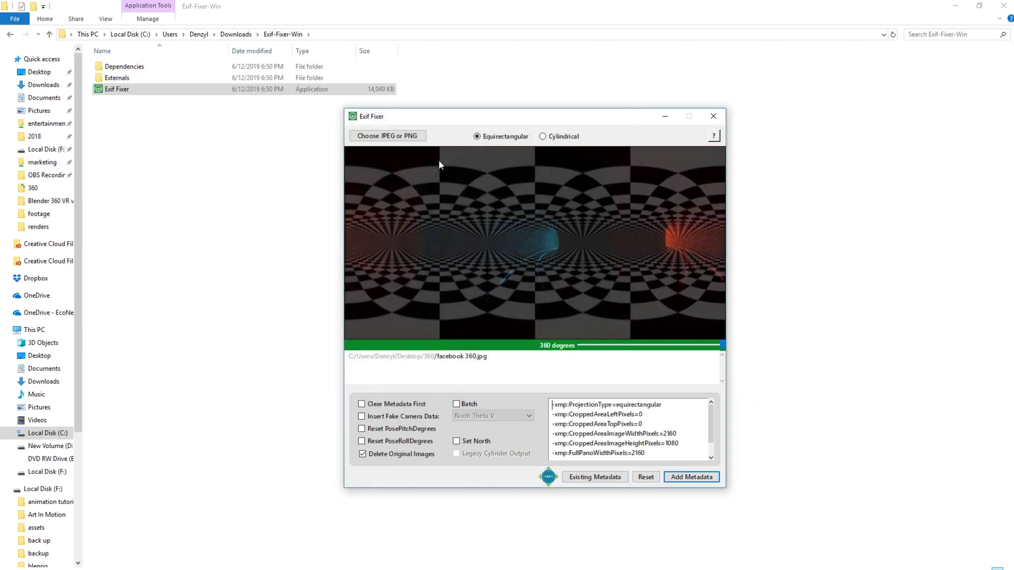
pyautogui.click(554, 139)
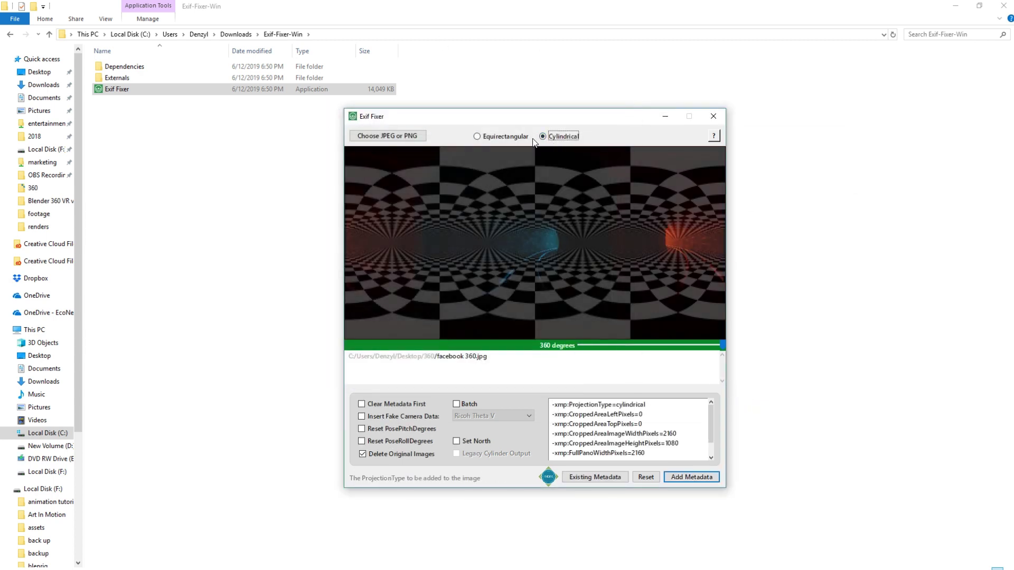
pyautogui.click(505, 136)
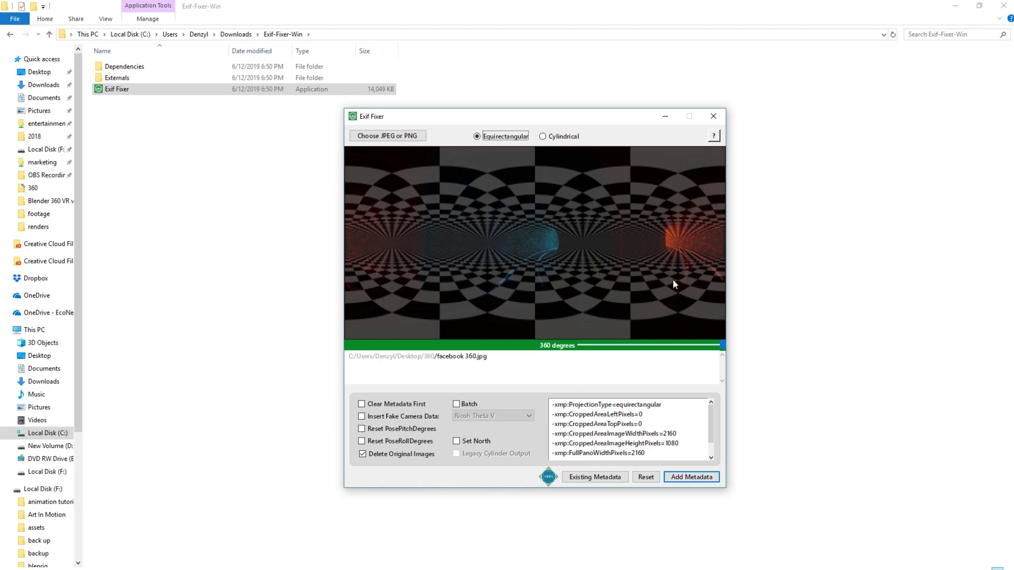
pyautogui.click(689, 476)
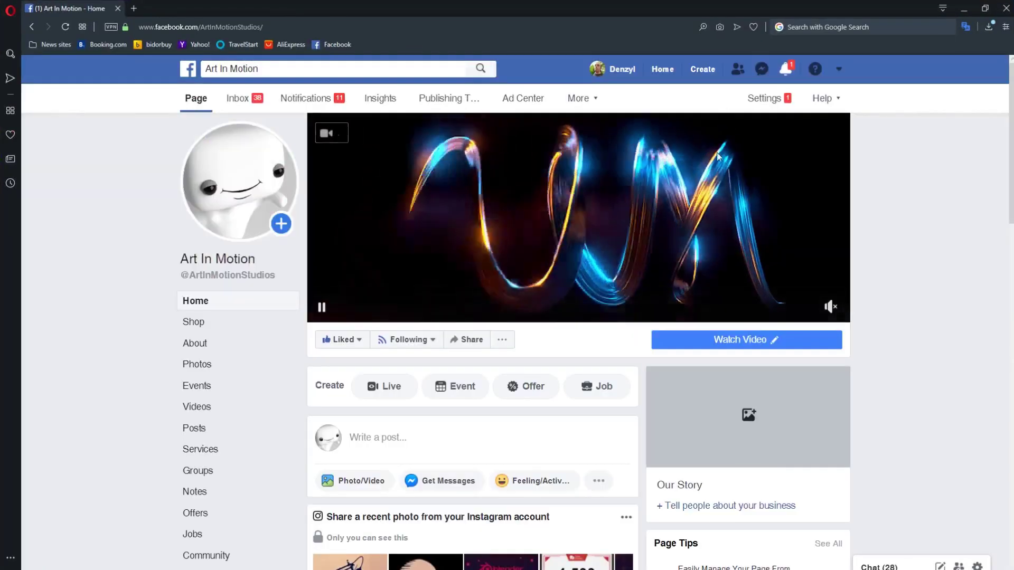
# - Upload the 'facebook 360' image from Desktop\360 and share it as a new Art In Motion page post
pyautogui.scroll(-2, 470, 395)
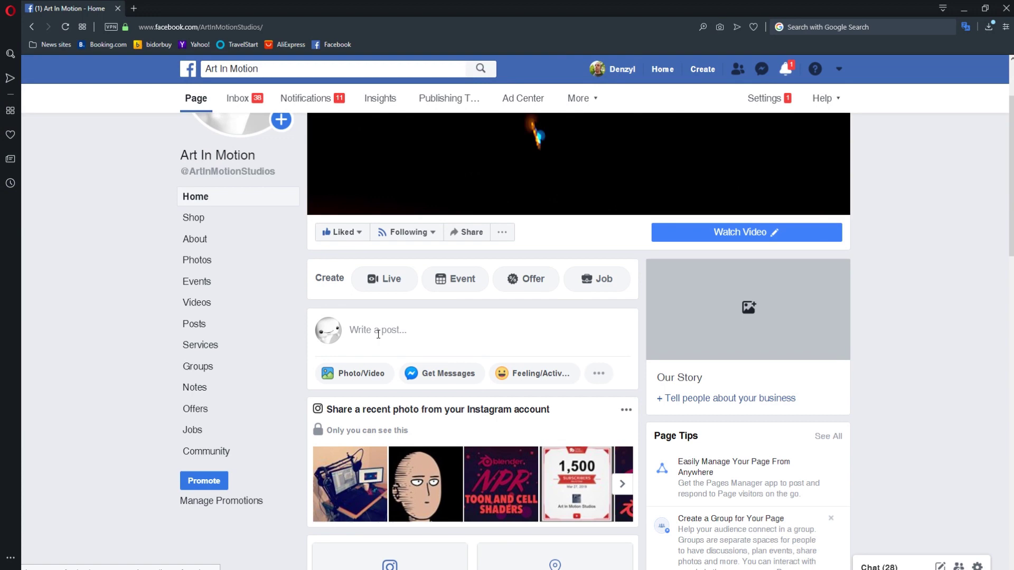
pyautogui.click(378, 334)
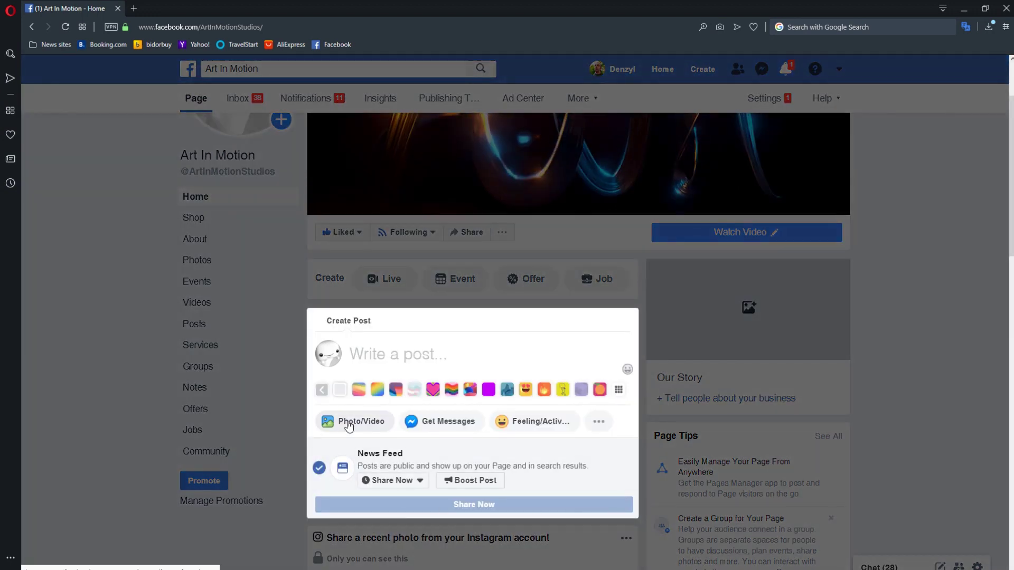
pyautogui.click(349, 422)
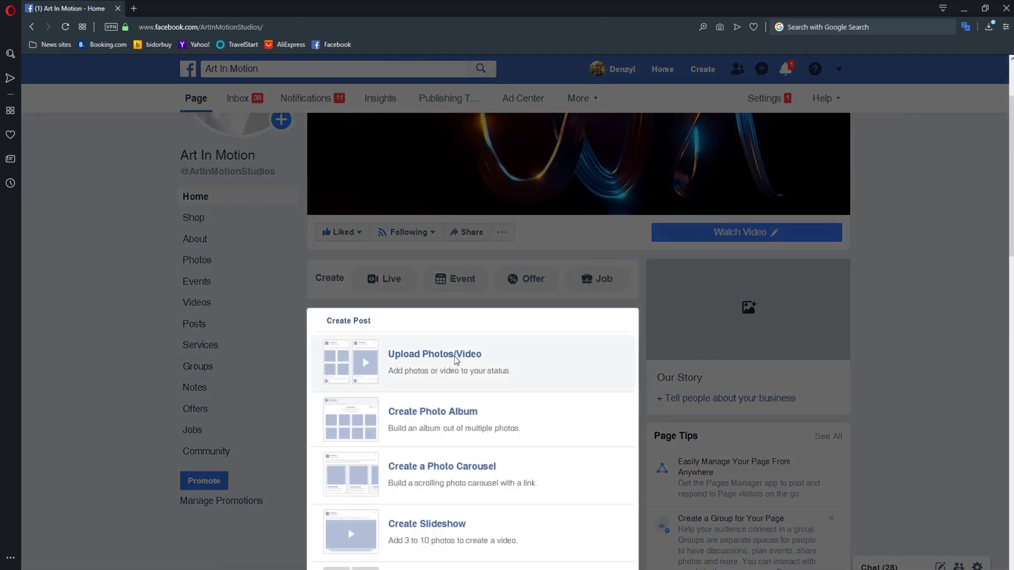
pyautogui.click(457, 361)
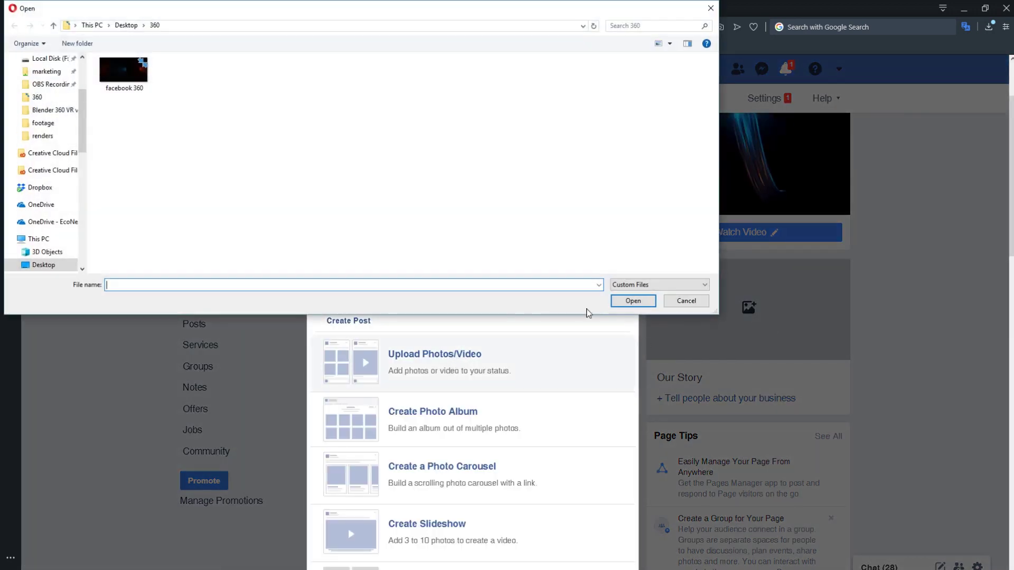
pyautogui.click(137, 86)
pyautogui.click(644, 300)
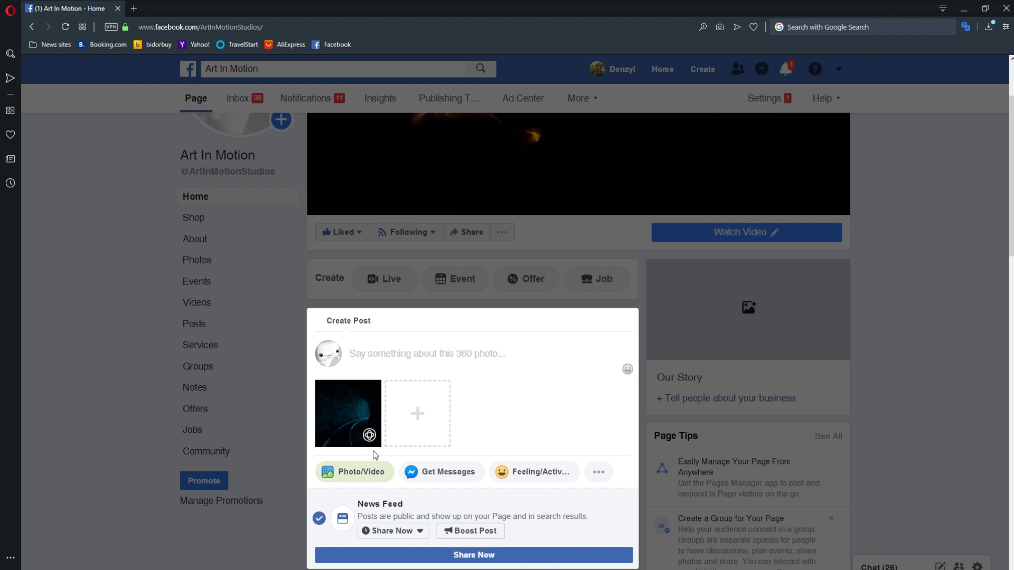
pyautogui.click(485, 557)
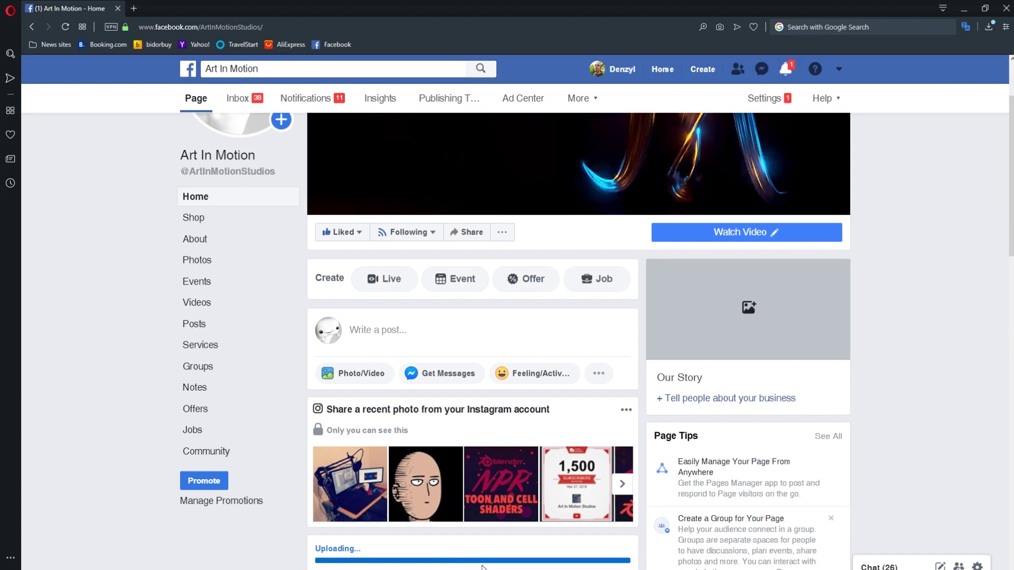
pyautogui.scroll(-9, 460, 485)
pyautogui.scroll(3, 460, 470)
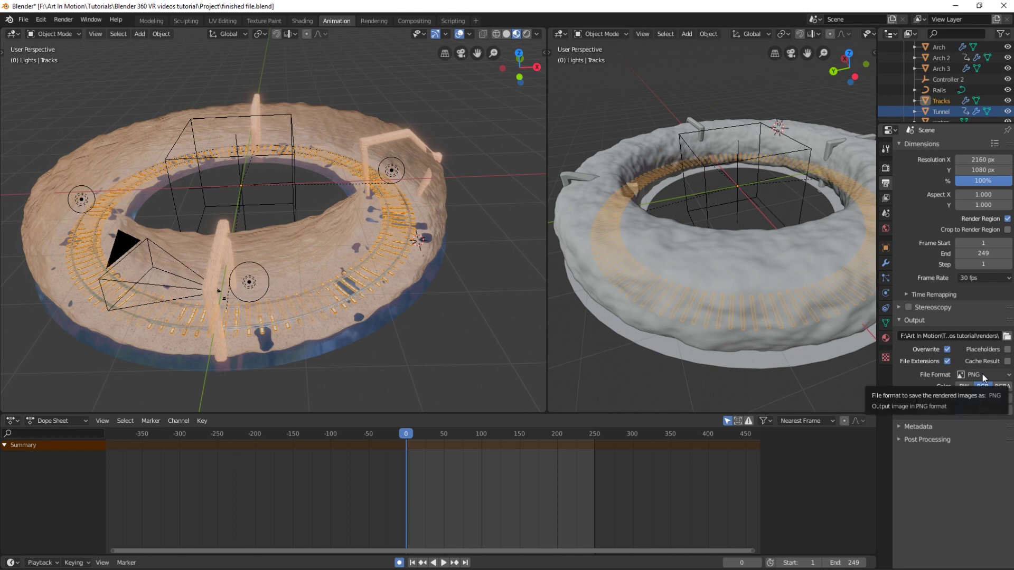
# - Try FFmpeg video as the output format and look over its H.264 codec options
pyautogui.click(982, 374)
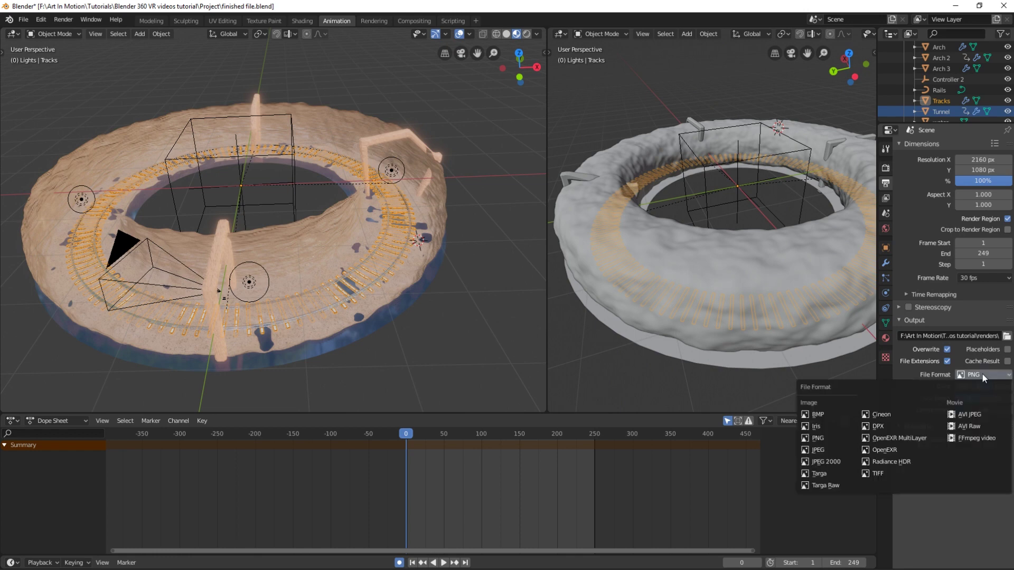
pyautogui.click(982, 370)
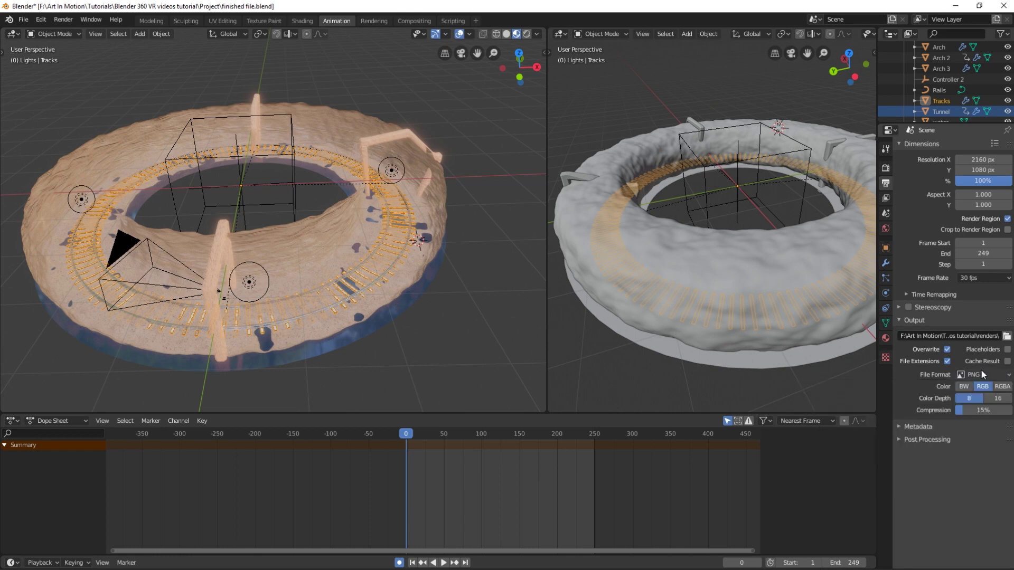
pyautogui.click(977, 375)
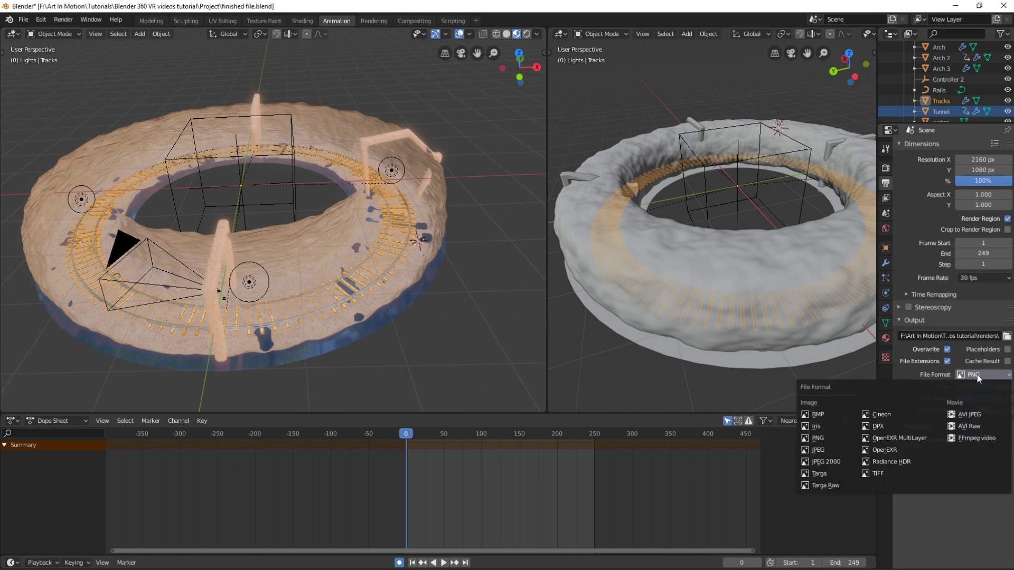
pyautogui.click(967, 443)
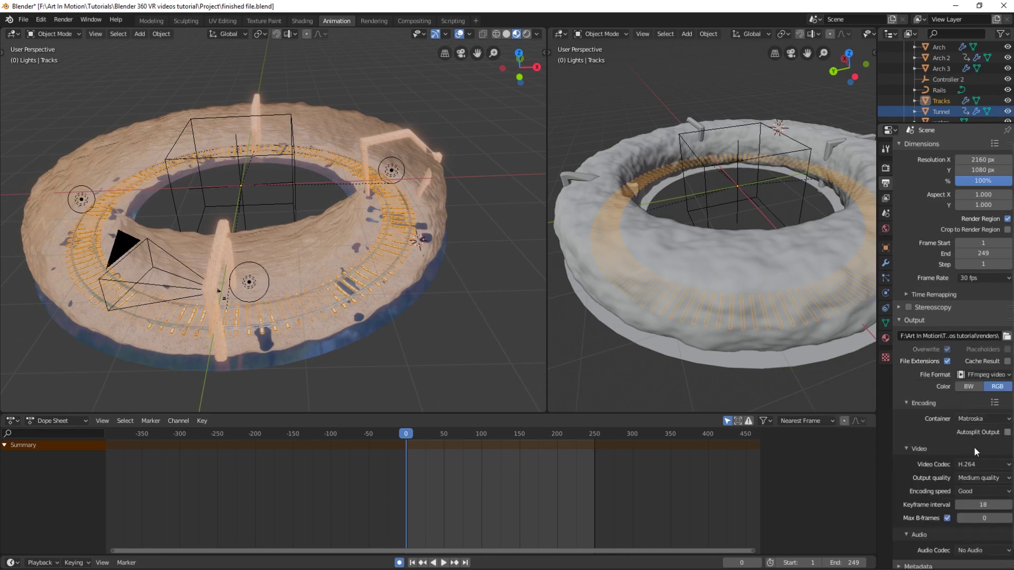
pyautogui.click(971, 463)
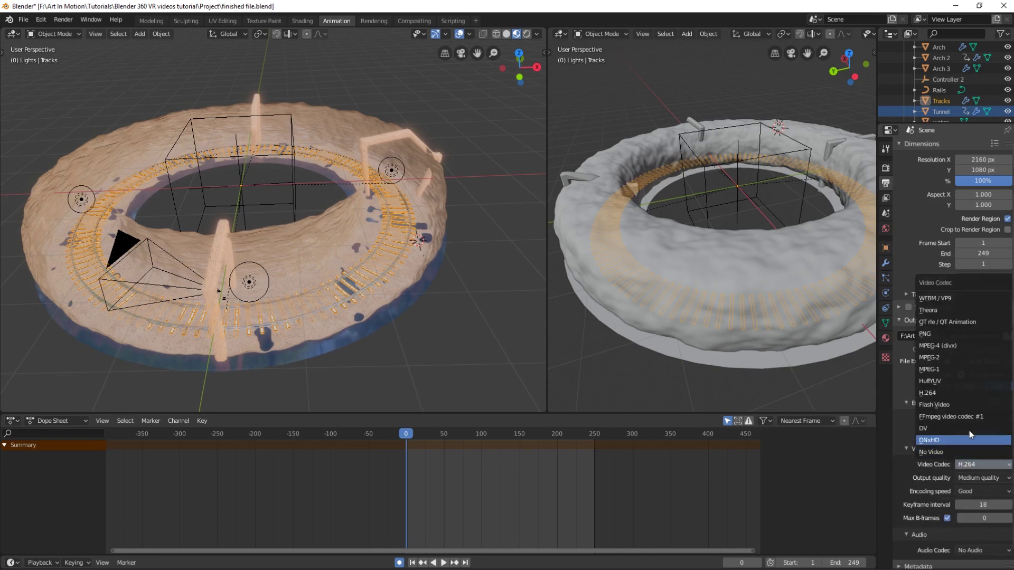
pyautogui.click(969, 465)
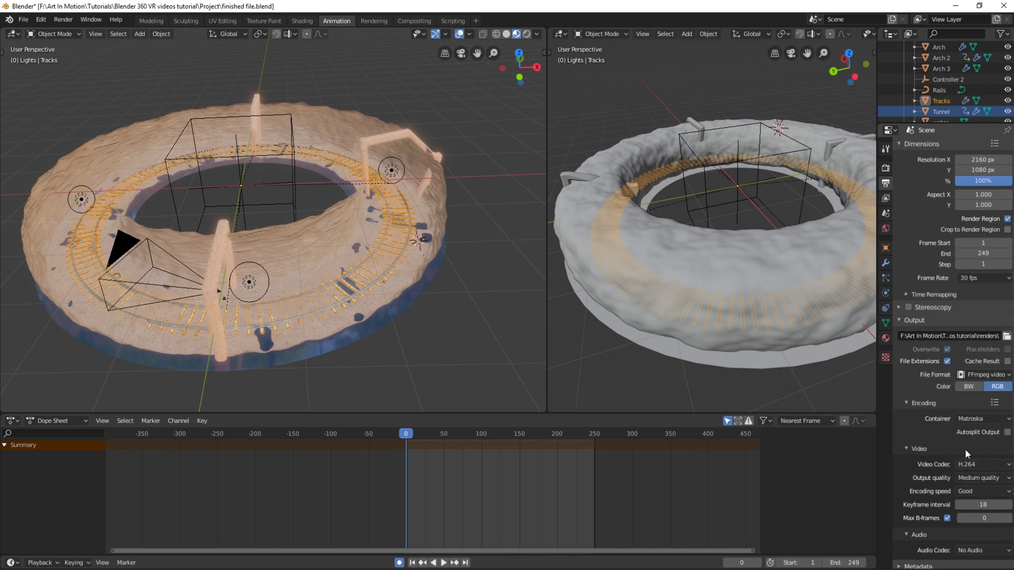
pyautogui.click(968, 465)
# - Set the output file format back to PNG and bring up the Render menu
pyautogui.click(984, 372)
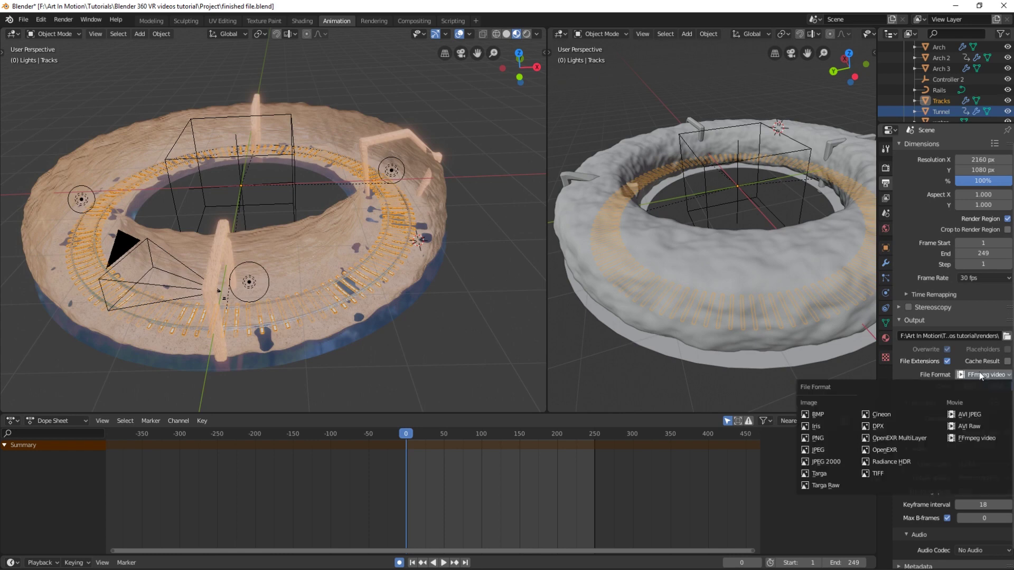
pyautogui.click(833, 427)
pyautogui.click(63, 19)
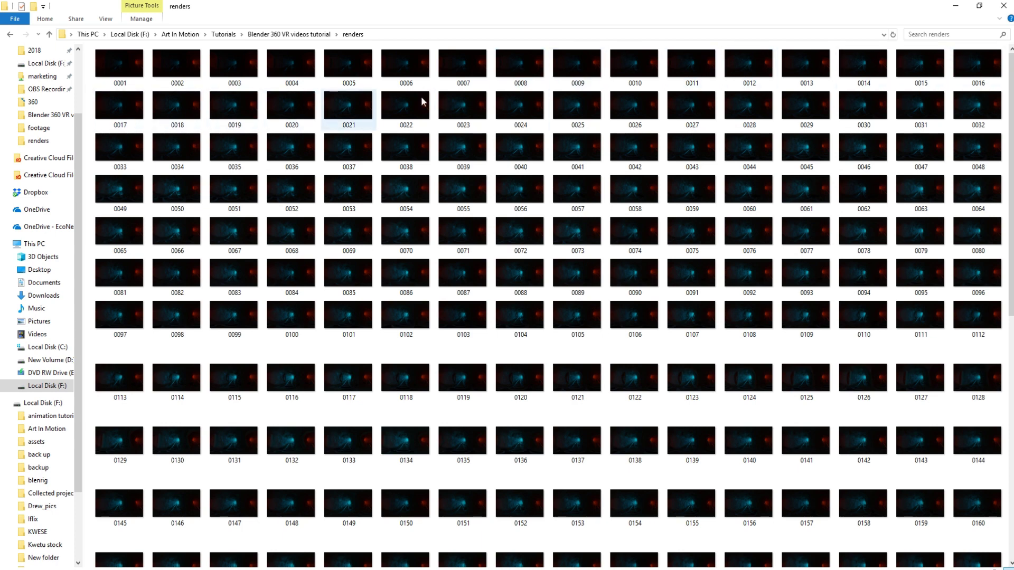
# - Scroll the renders folder to check frames up to 0249, then switch to Premiere Pro
pyautogui.scroll(-5, 596, 335)
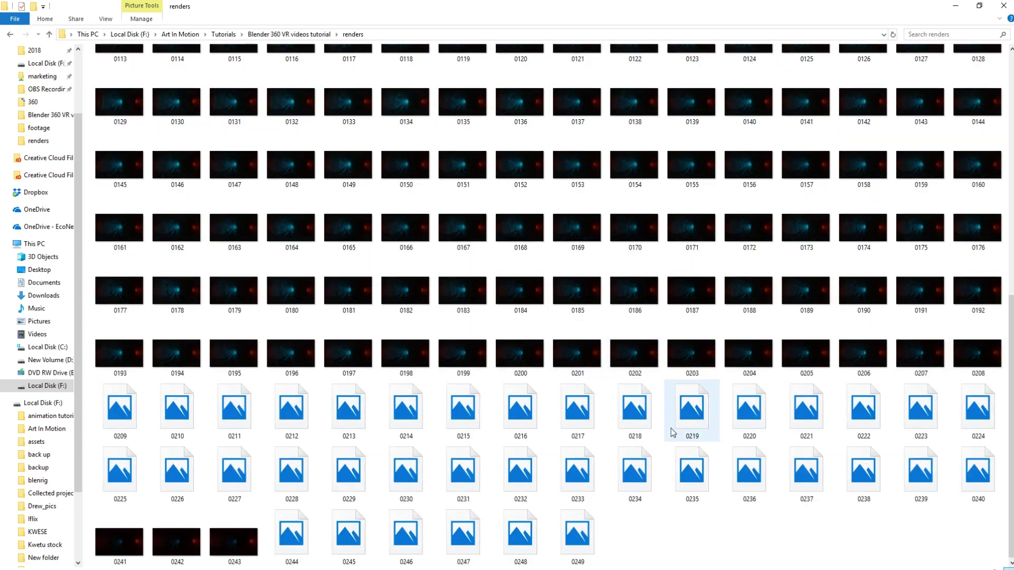
pyautogui.hotkey('alt', 'Tab')
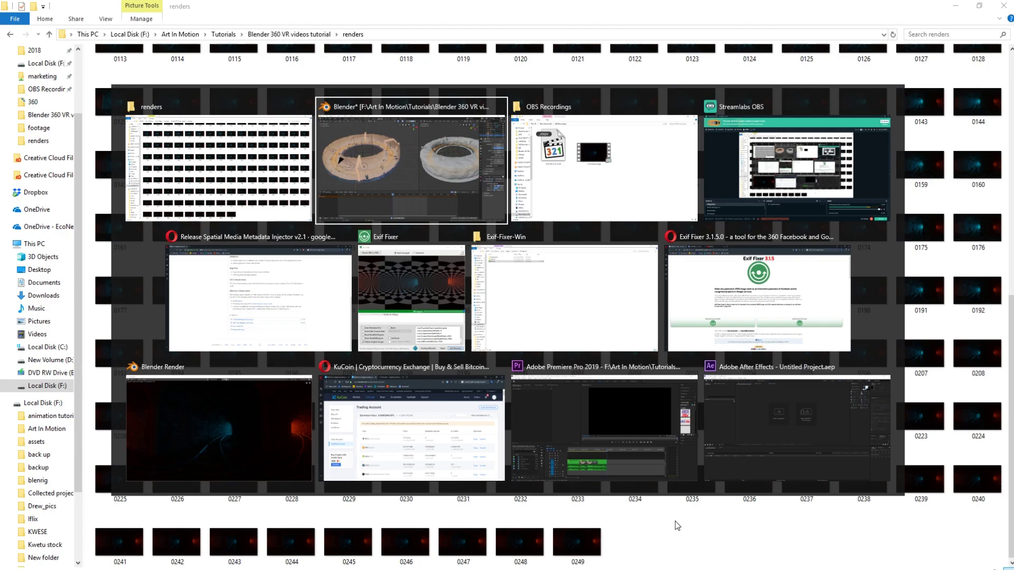
pyautogui.press('Tab')
pyautogui.press('Tab')
pyautogui.click(576, 475)
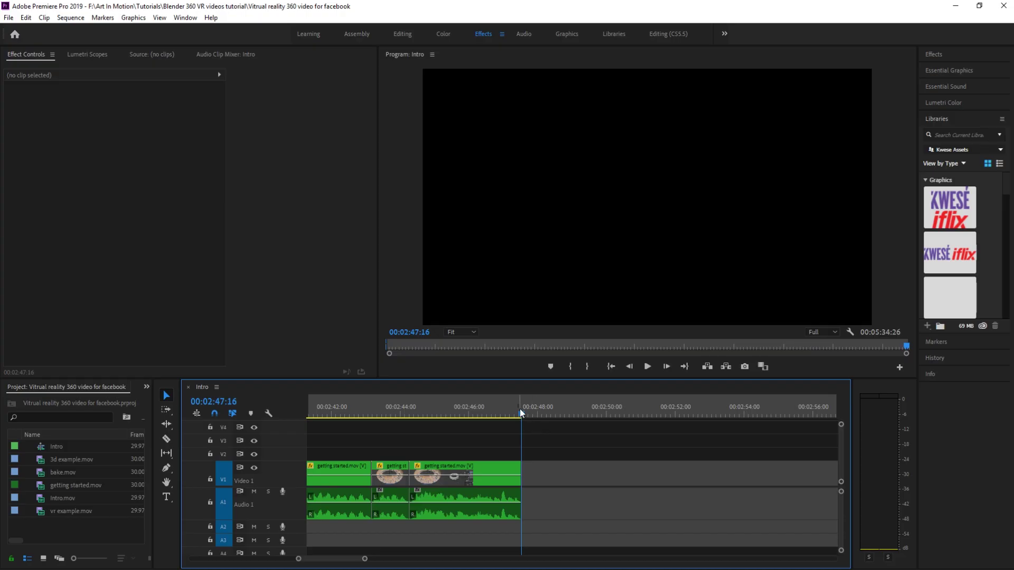
# - Import rendered frames 0001–0249 into After Effects as a PNG sequence
pyautogui.hotkey('alt', 'Tab')
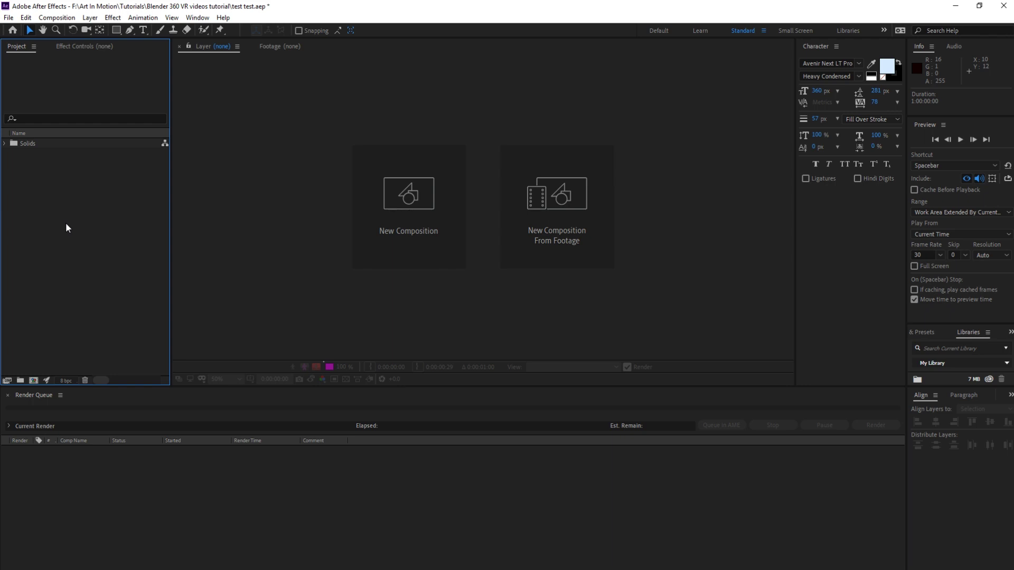
pyautogui.click(8, 18)
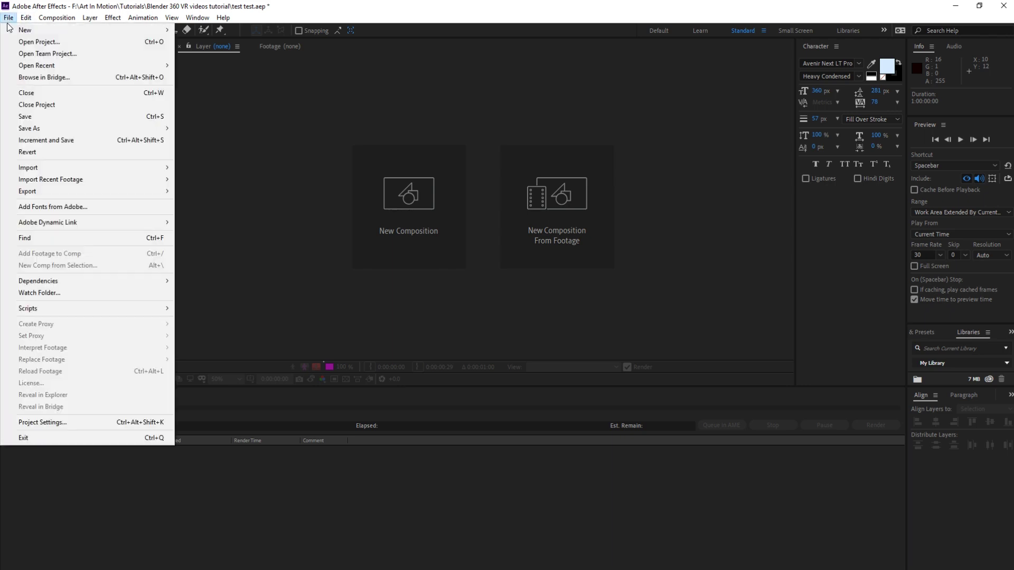
pyautogui.moveTo(149, 167)
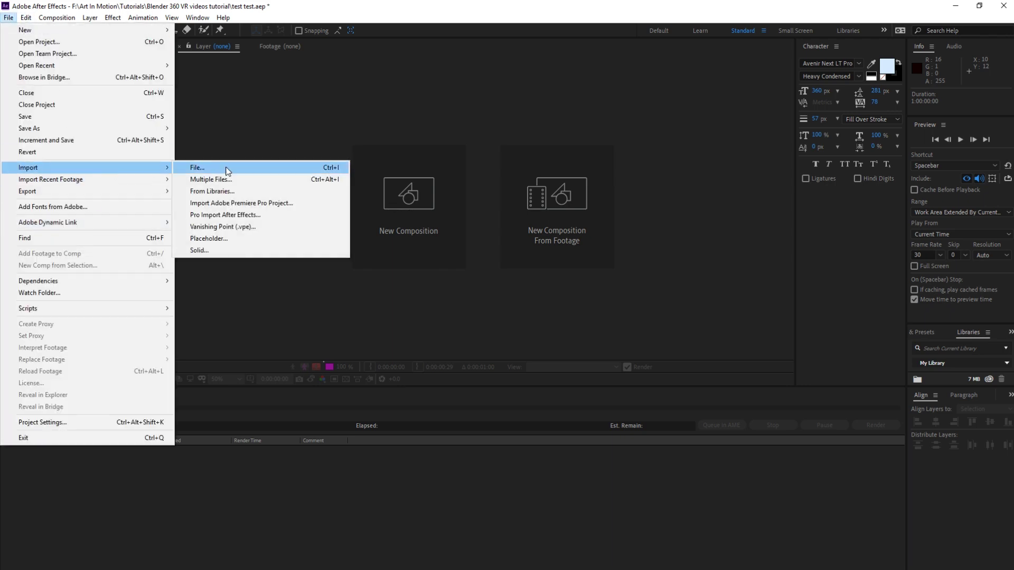
pyautogui.click(290, 167)
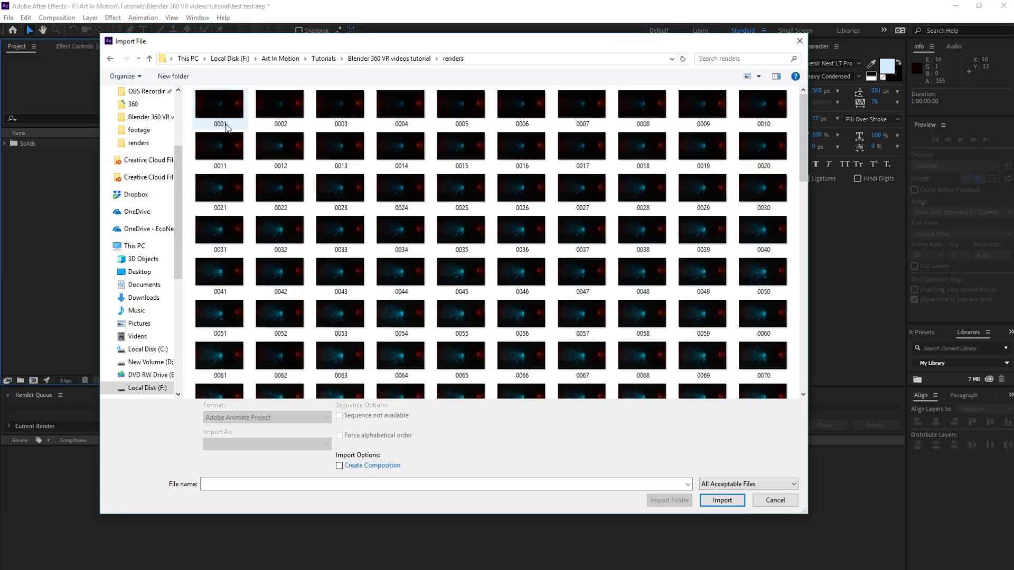
pyautogui.click(227, 126)
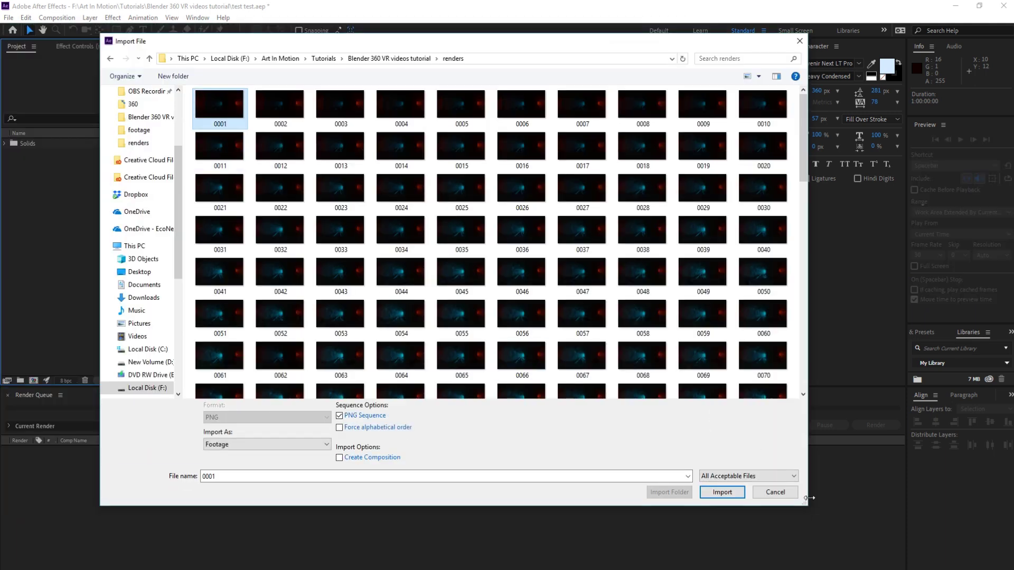
pyautogui.click(340, 416)
pyautogui.click(723, 493)
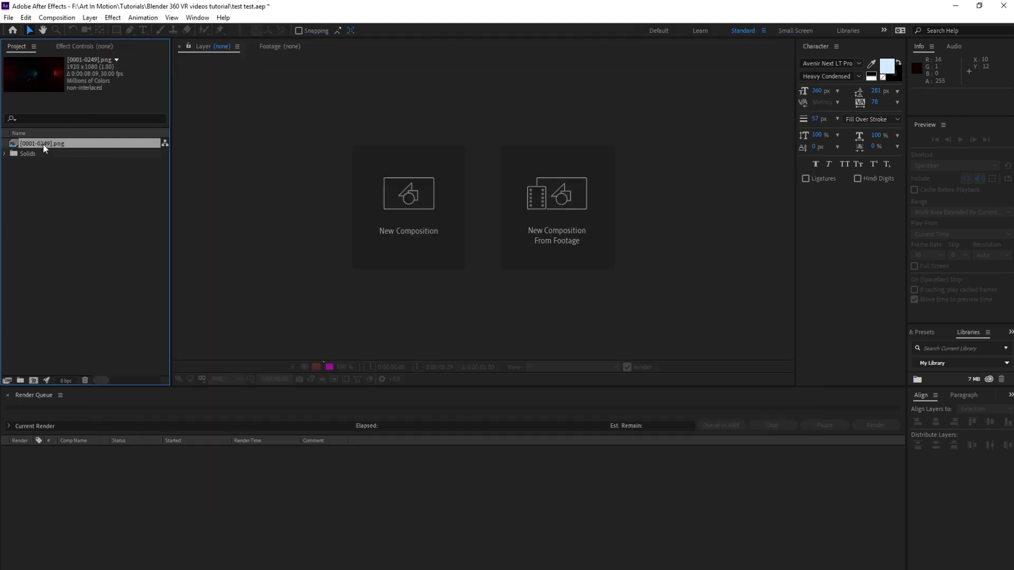
# - Create Comp 2 from the [0001-0249].png footage and scrub a few seconds into it
pyautogui.rightClick(43, 144)
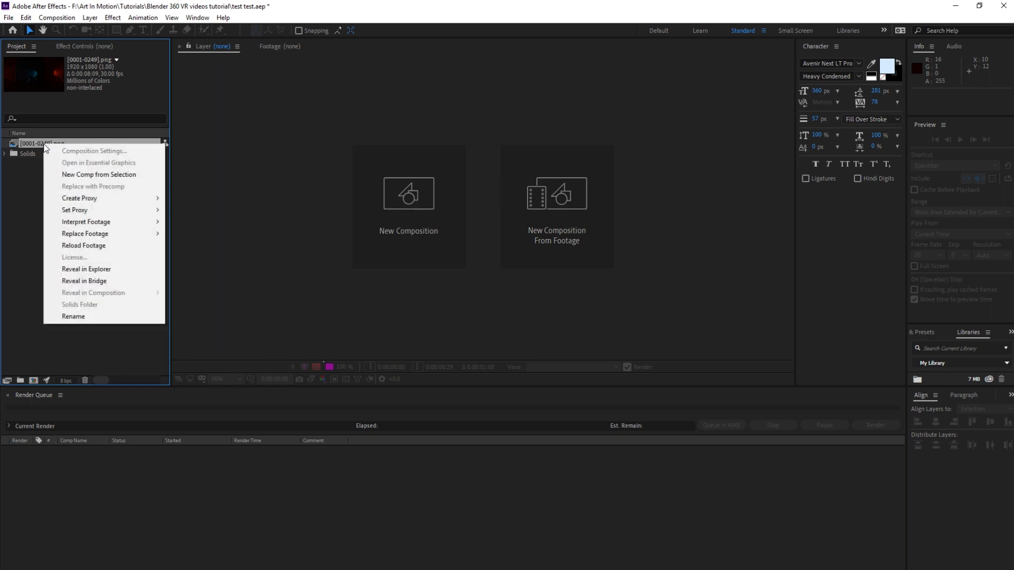
pyautogui.click(98, 177)
pyautogui.moveTo(488, 412); pyautogui.dragTo(752, 415)
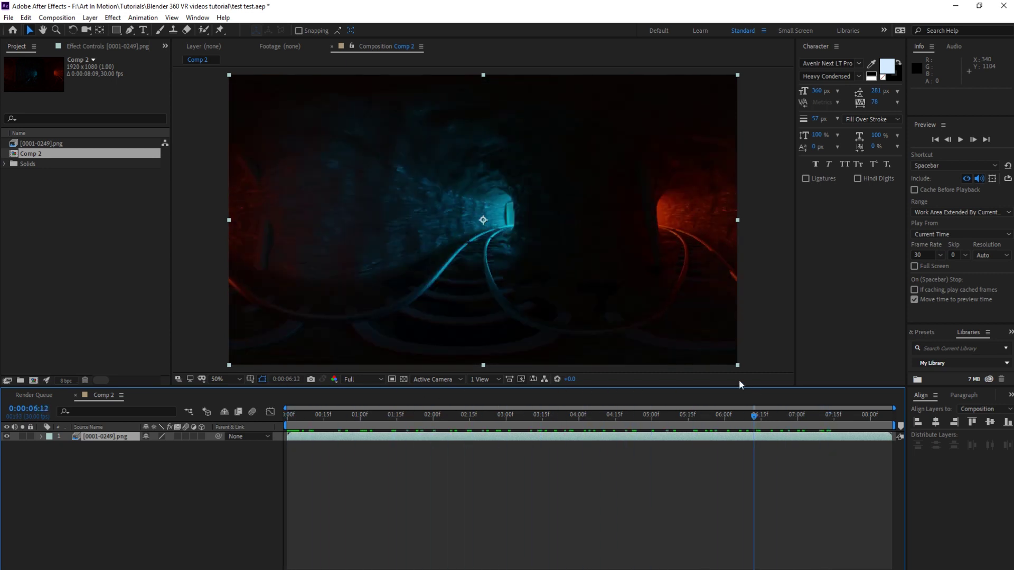
# - Add Comp 2 to the Render Queue and send it to Media Encoder via Queue in AME
pyautogui.click(62, 19)
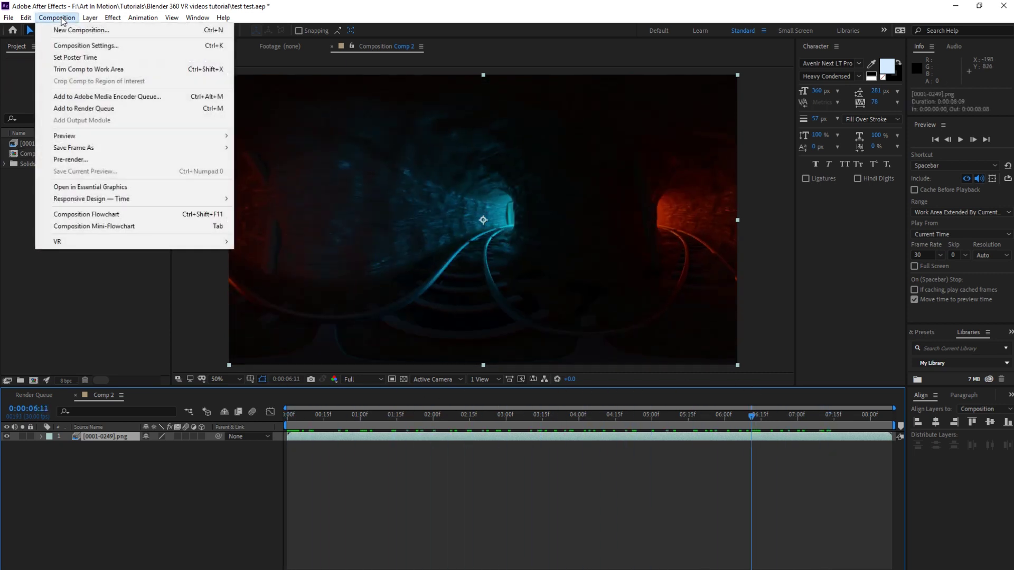
pyautogui.click(84, 108)
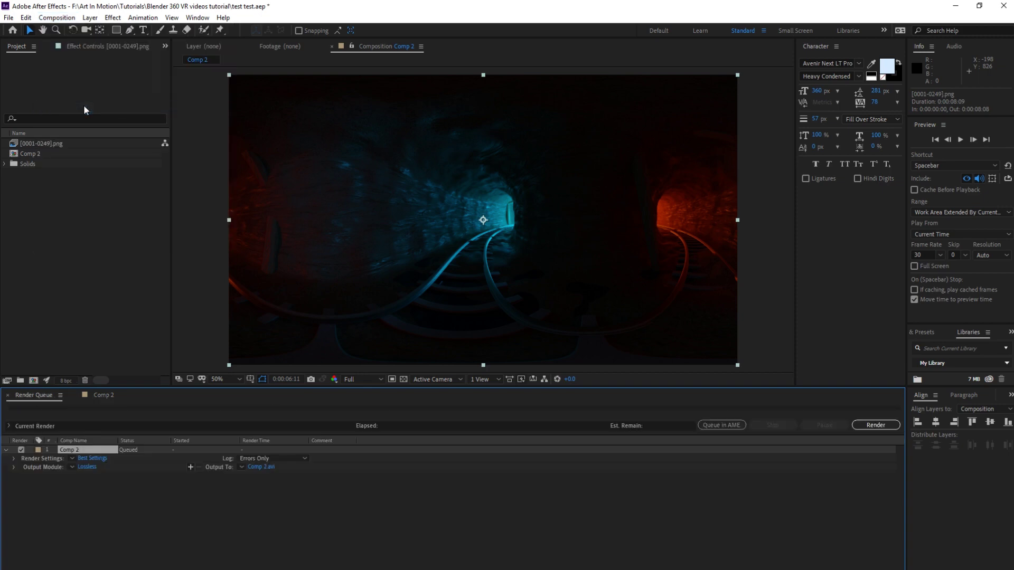
pyautogui.click(728, 427)
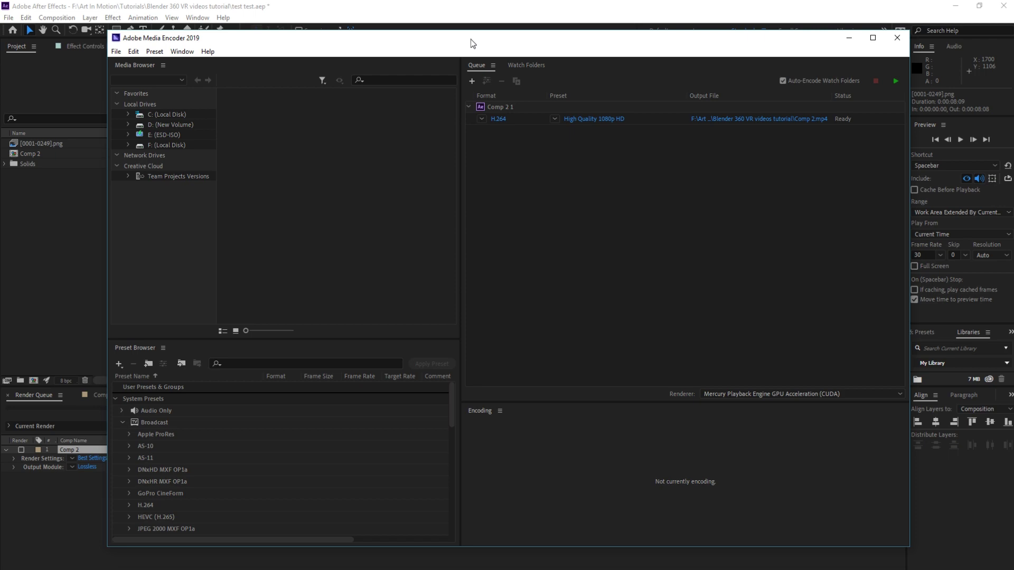
# - Maximize Media Encoder and set the queued item to H.264 with the Match Source - High bitrate preset
pyautogui.moveTo(471, 39); pyautogui.dragTo(471, 72)
pyautogui.doubleClick(471, 72)
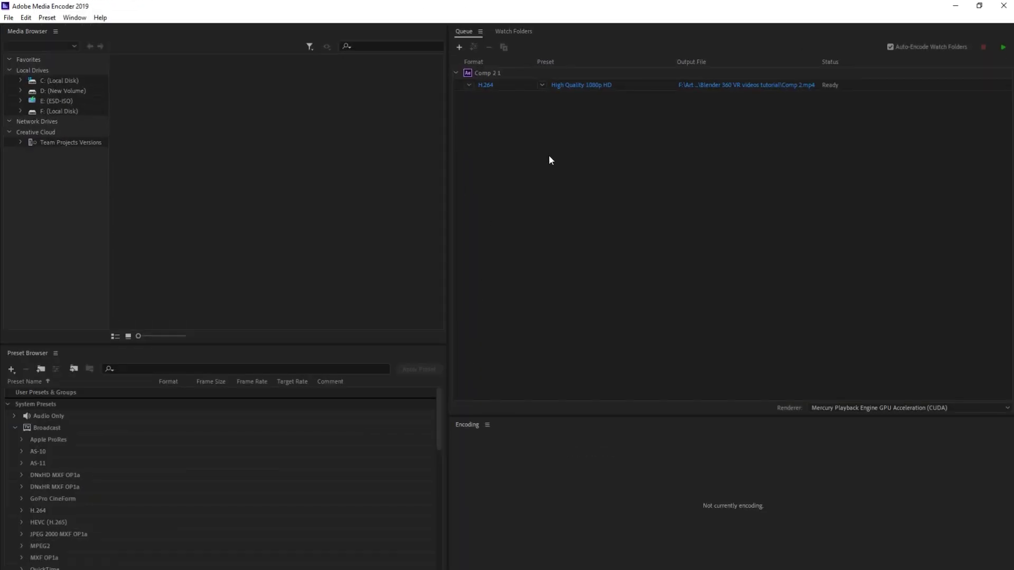
pyautogui.click(469, 85)
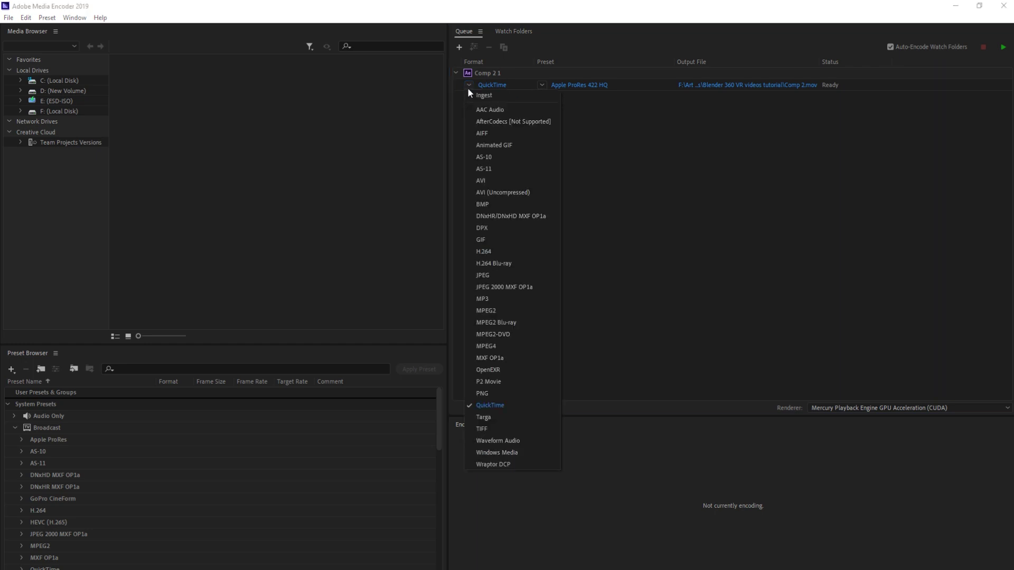
pyautogui.click(486, 251)
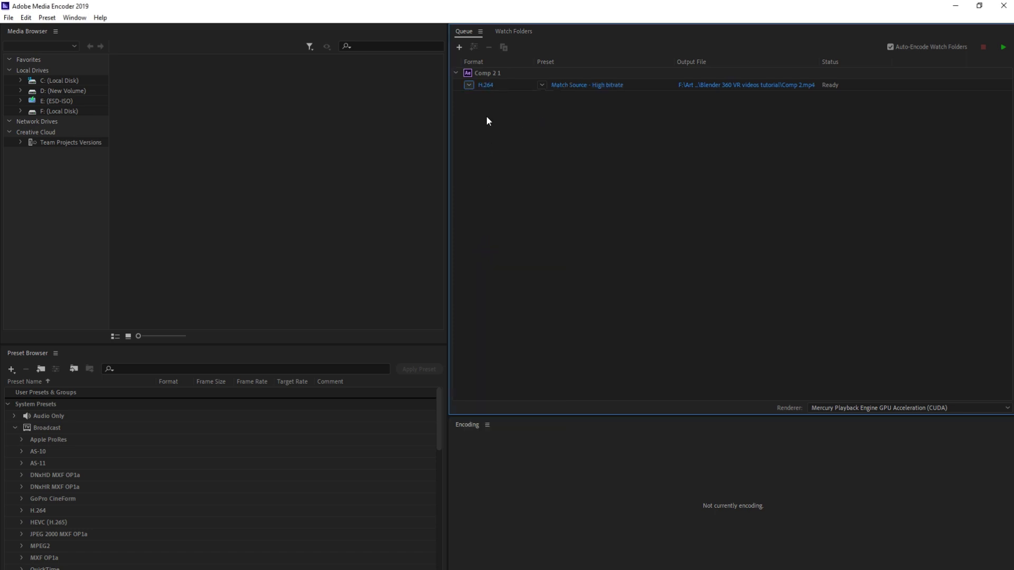
pyautogui.click(543, 85)
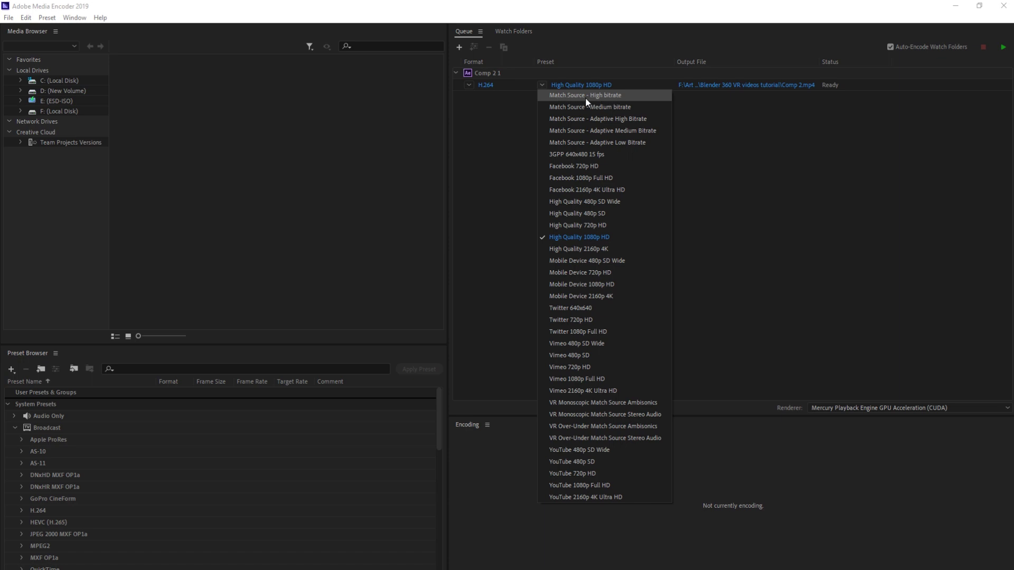
pyautogui.click(600, 95)
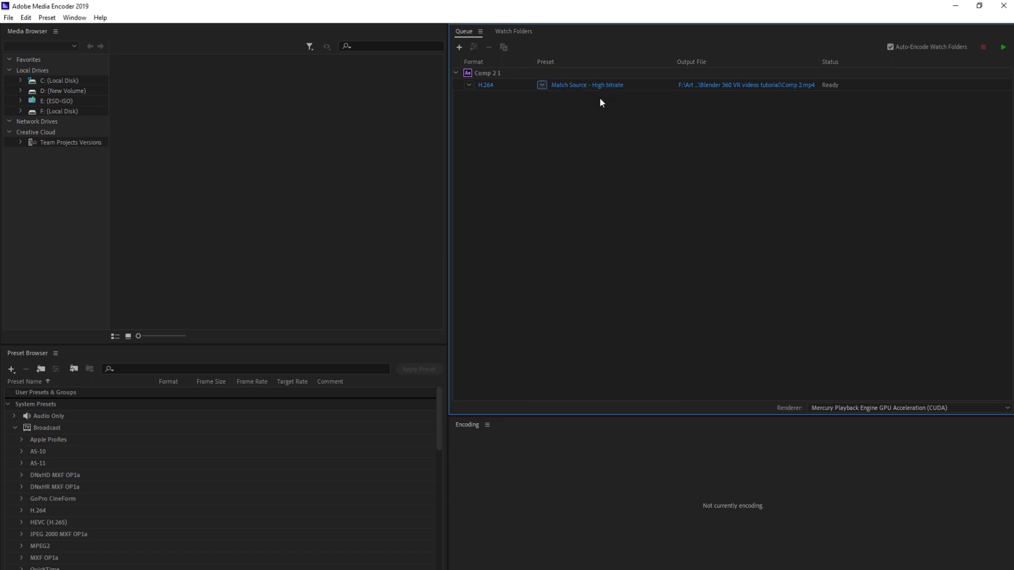
# - Set the output to '360 video' on the Desktop and start the encoding queue
pyautogui.click(719, 86)
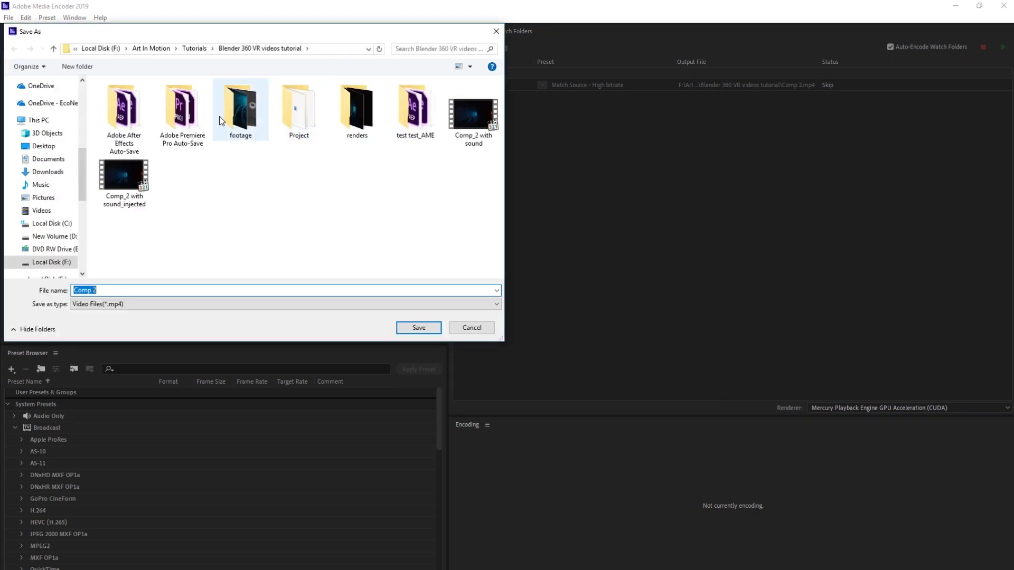
pyautogui.click(44, 146)
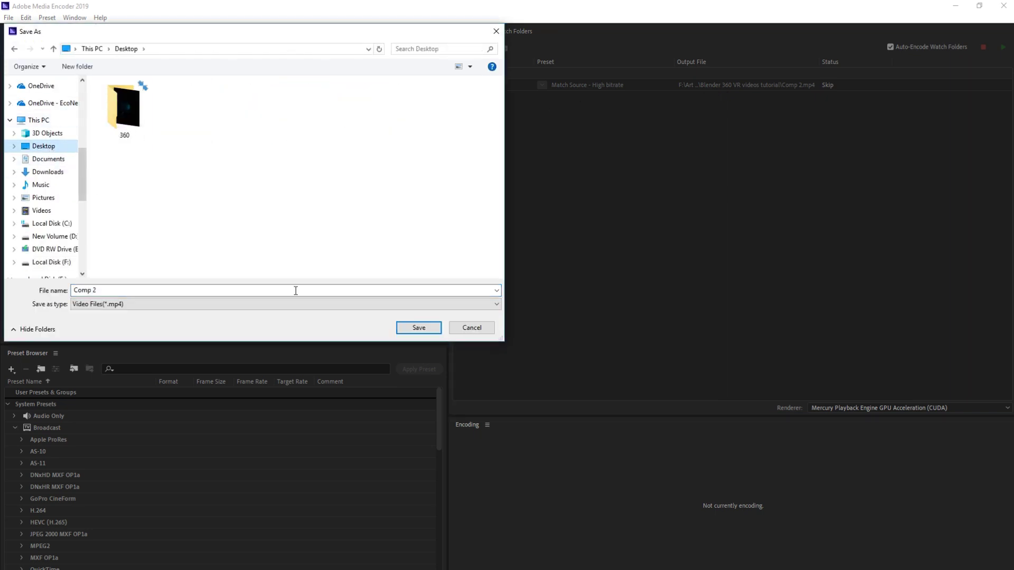
pyautogui.click(136, 291)
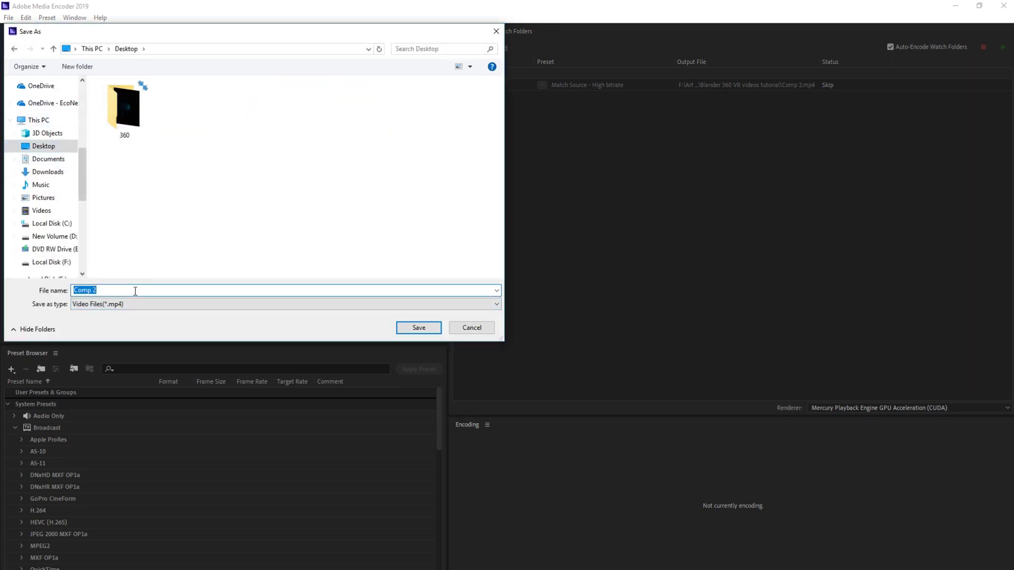
pyautogui.write('360 video')
pyautogui.click(419, 328)
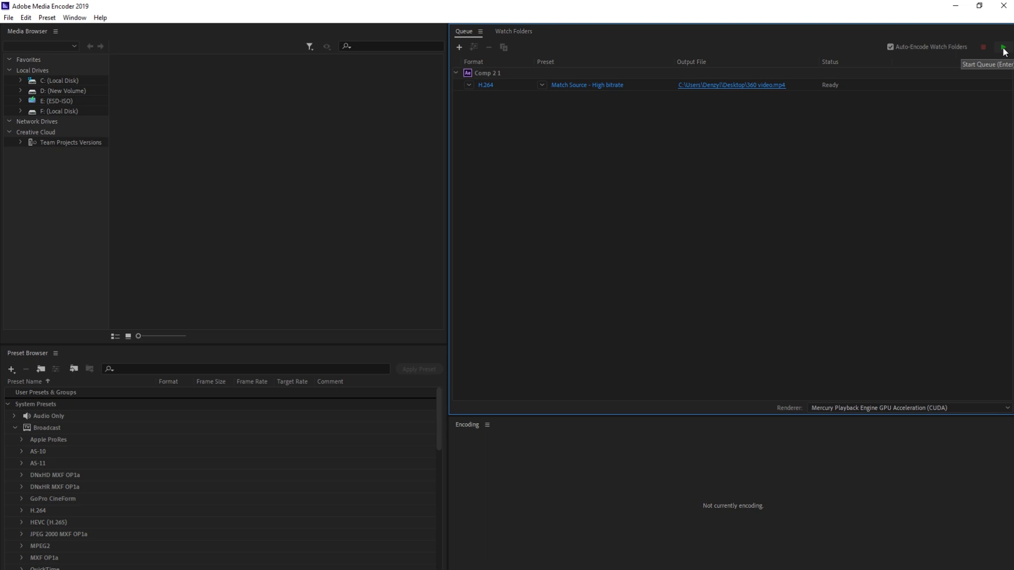
pyautogui.click(1003, 49)
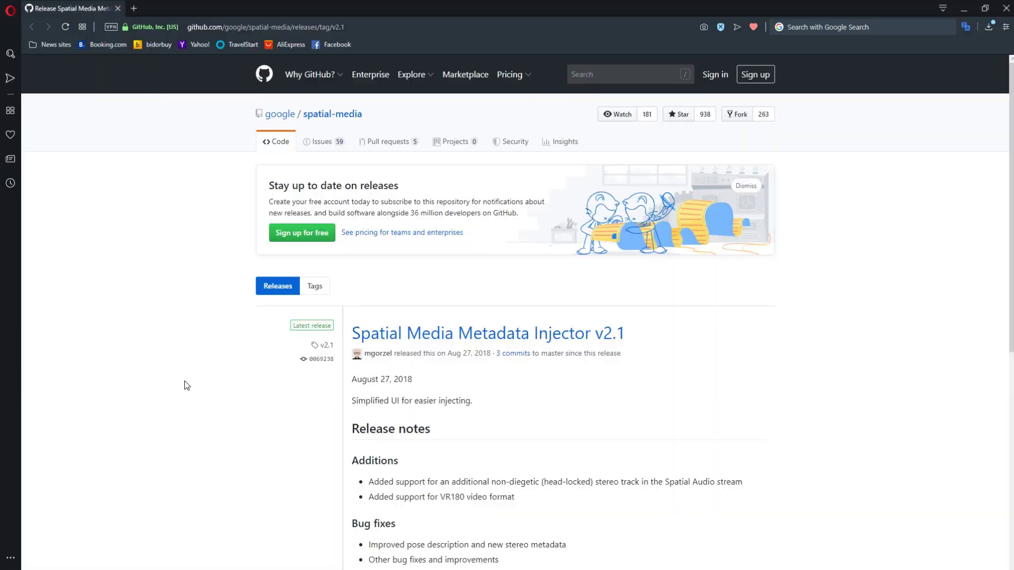
# - Scroll the v2.1 release page to Assets and download 360.Video.Metadata.Tool.win.zip
pyautogui.scroll(-8, 186, 386)
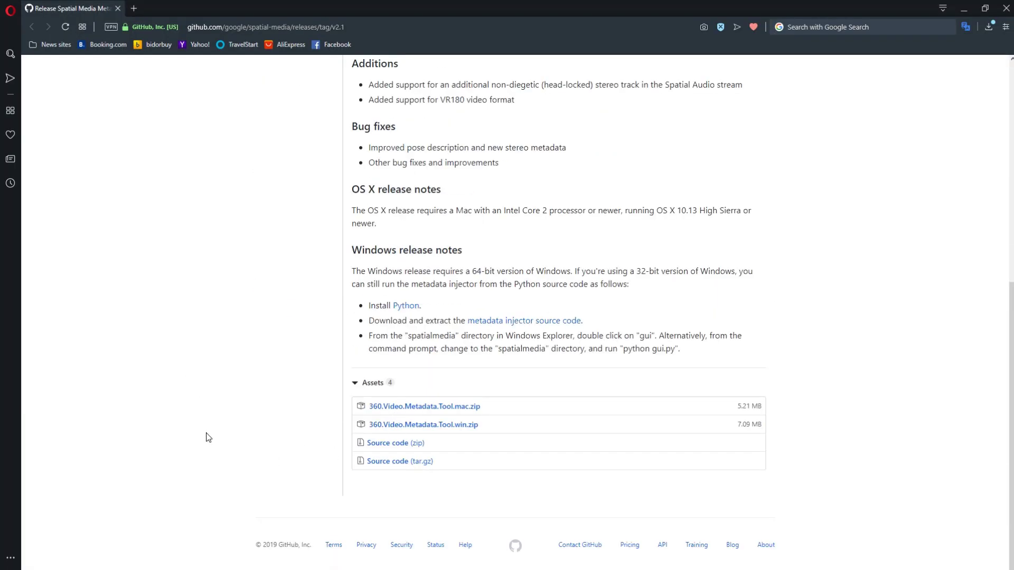
pyautogui.scroll(8, 209, 439)
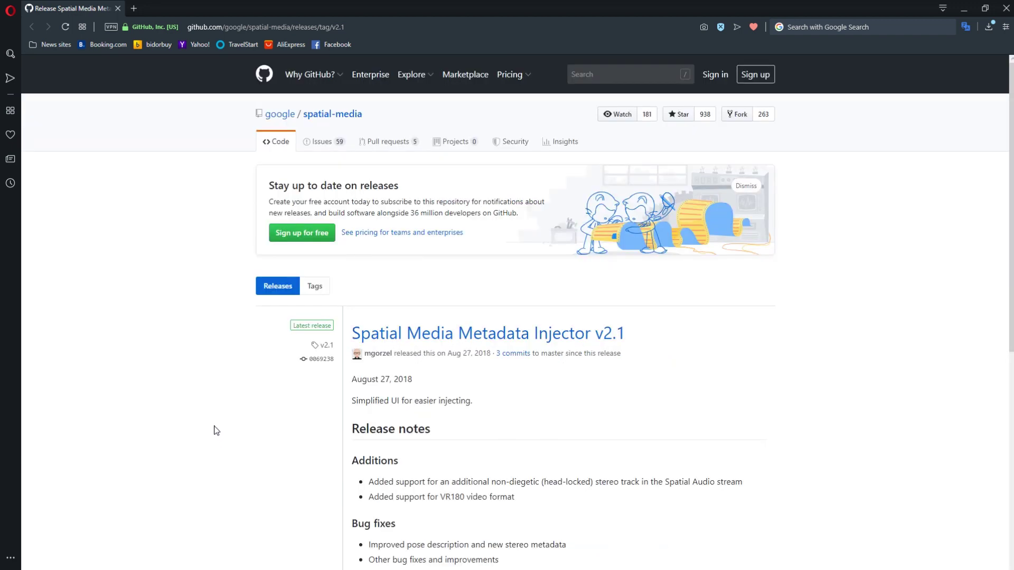
pyautogui.moveTo(266, 29); pyautogui.dragTo(375, 31)
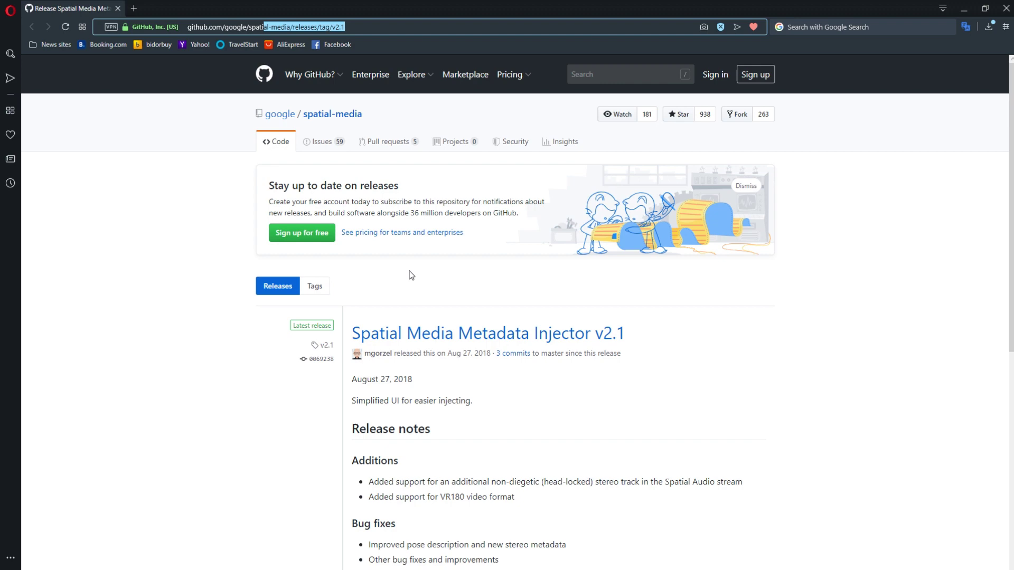
pyautogui.scroll(-8, 438, 353)
pyautogui.scroll(6, 344, 357)
pyautogui.scroll(-6, 339, 363)
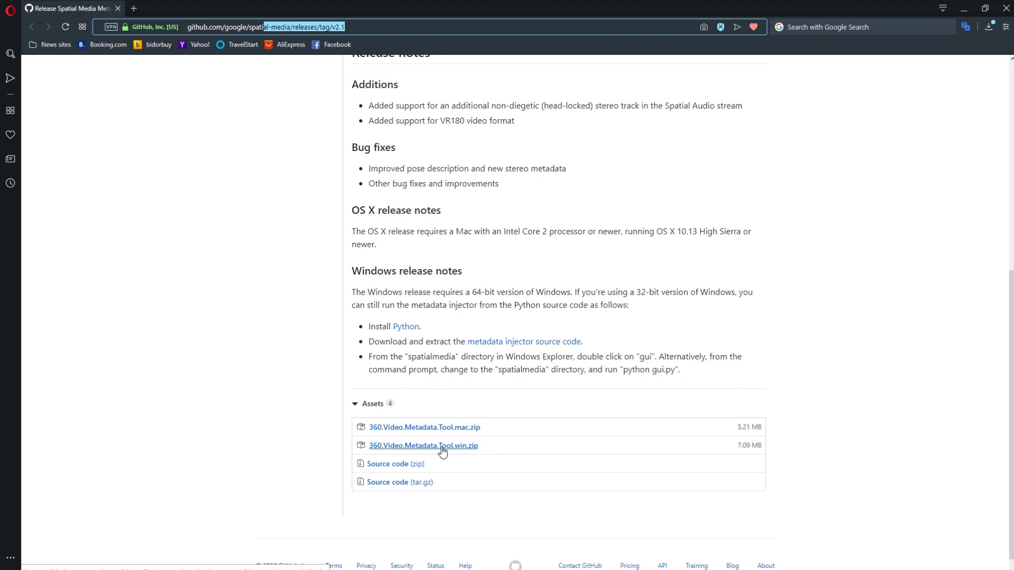
pyautogui.click(444, 449)
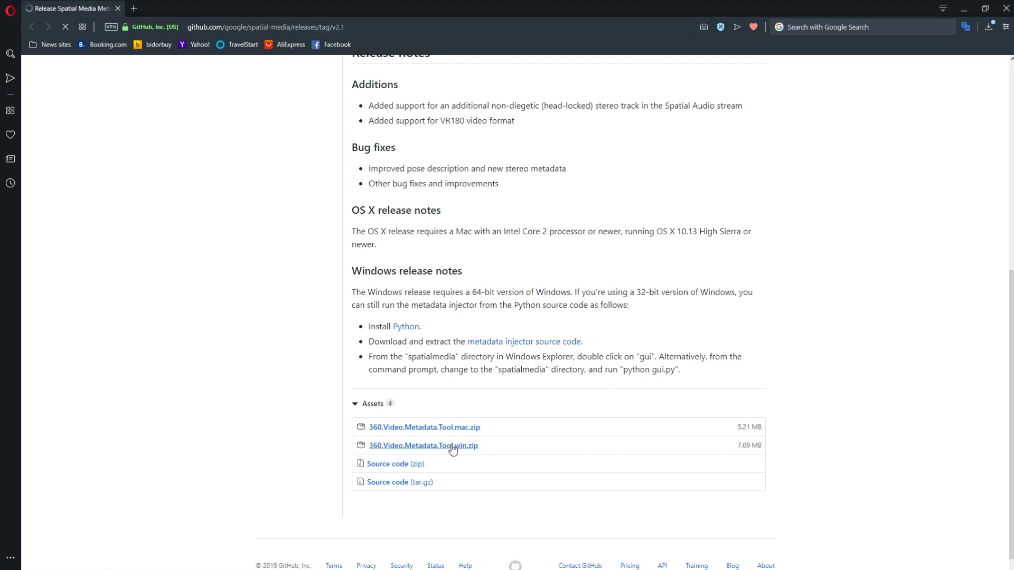
# - Save and extract the metadata tool zip into Downloads, then launch Spatial Media Metadata Injector
pyautogui.click(626, 300)
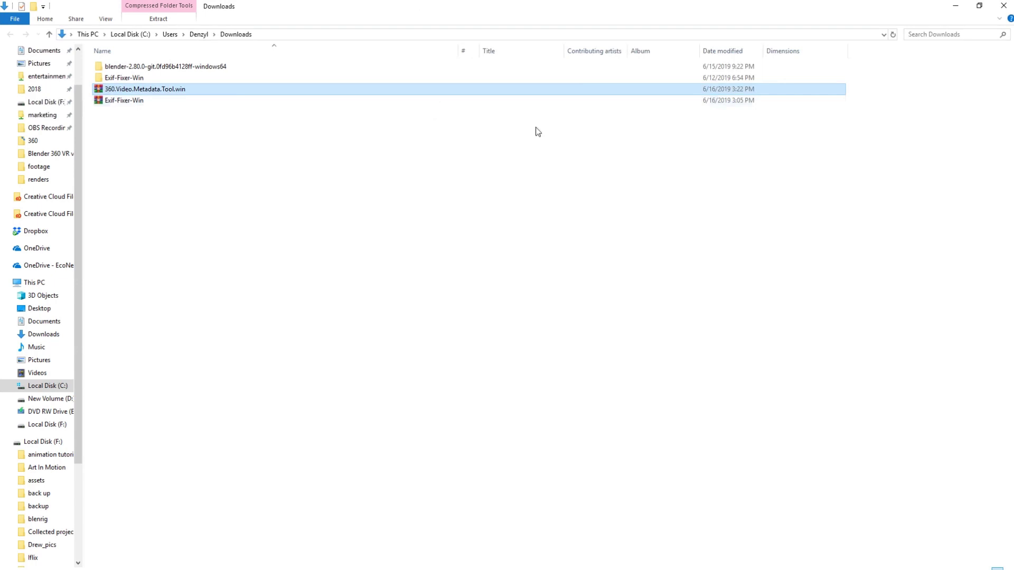
pyautogui.rightClick(132, 90)
pyautogui.click(196, 134)
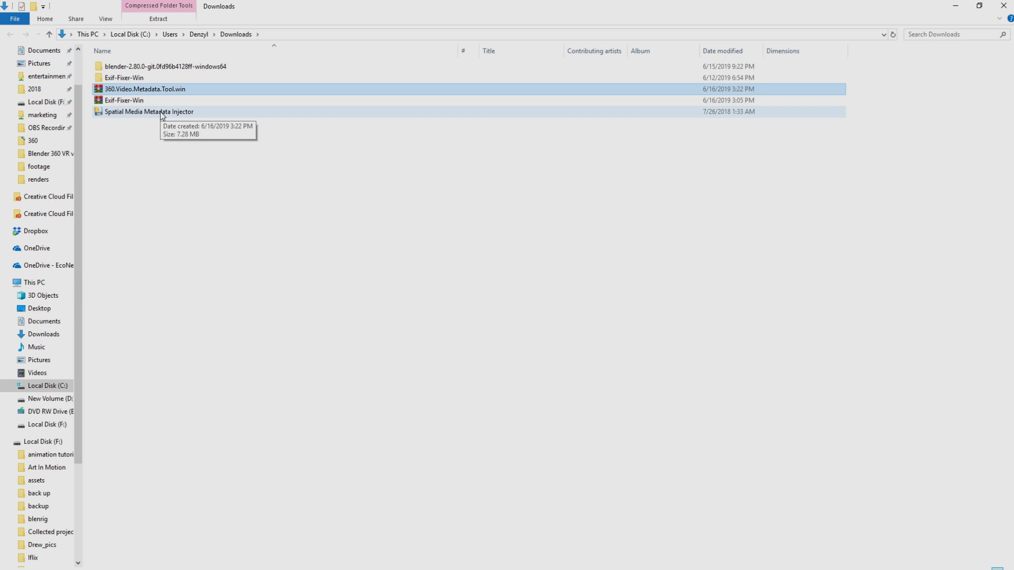
pyautogui.click(143, 112)
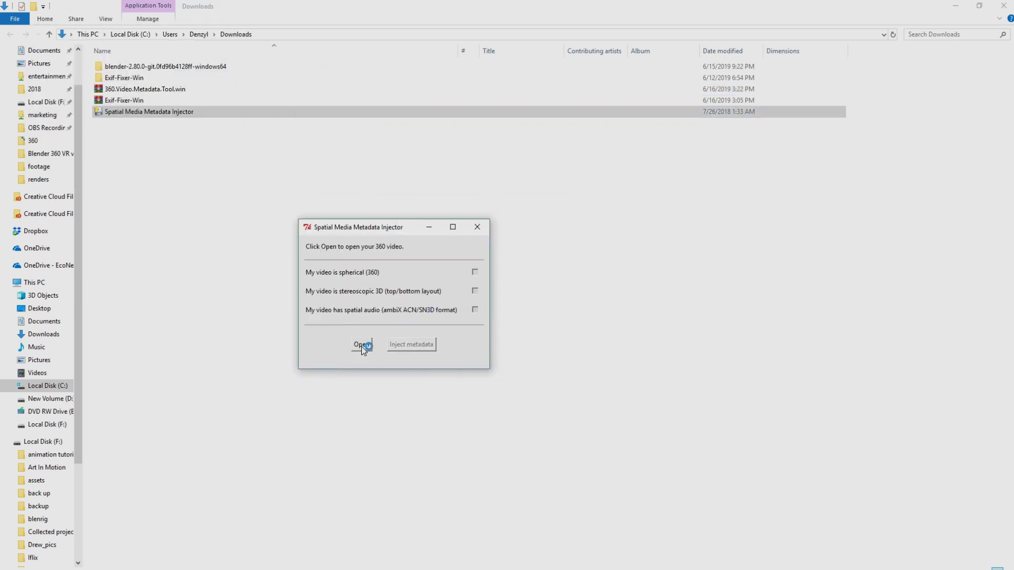
# - Load 360 video.mp4 from the Desktop into the injector
pyautogui.click(362, 346)
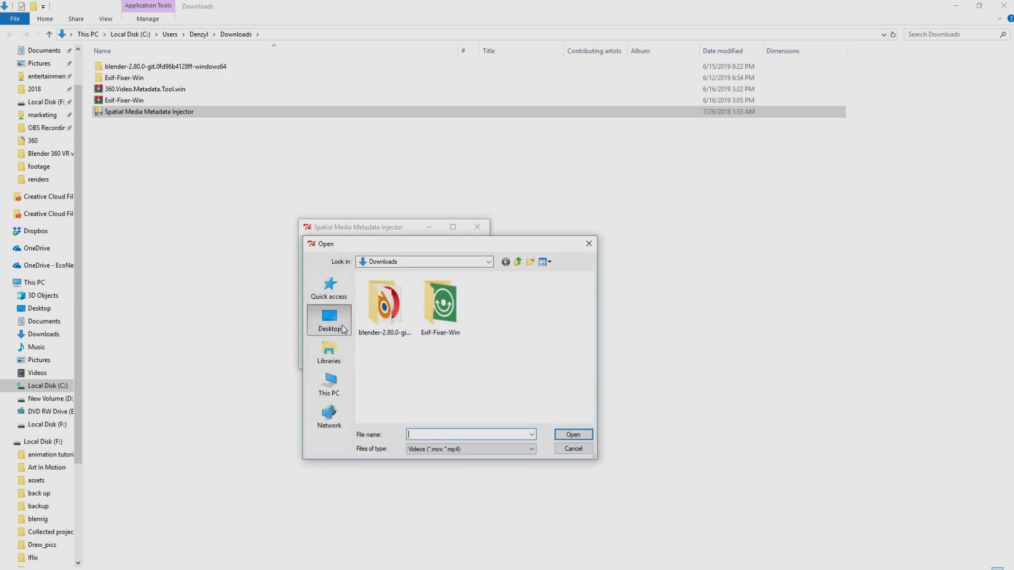
pyautogui.click(341, 325)
pyautogui.scroll(-3, 463, 335)
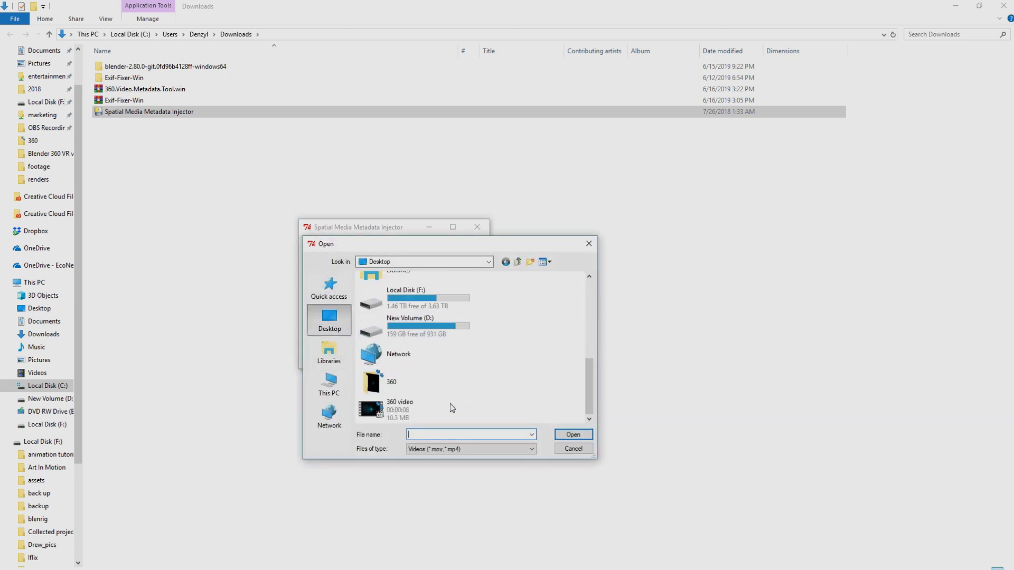
pyautogui.click(403, 411)
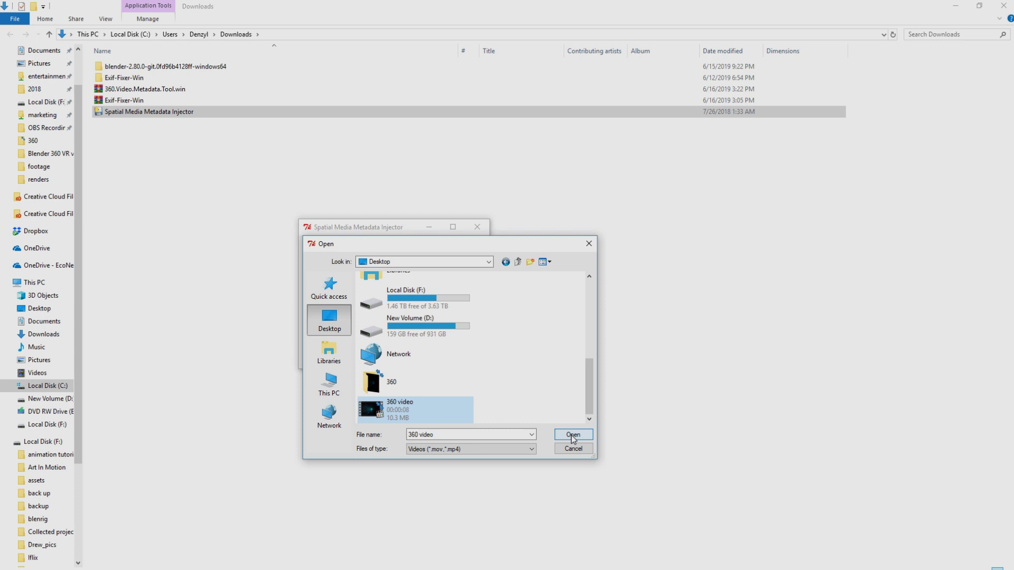
pyautogui.click(573, 435)
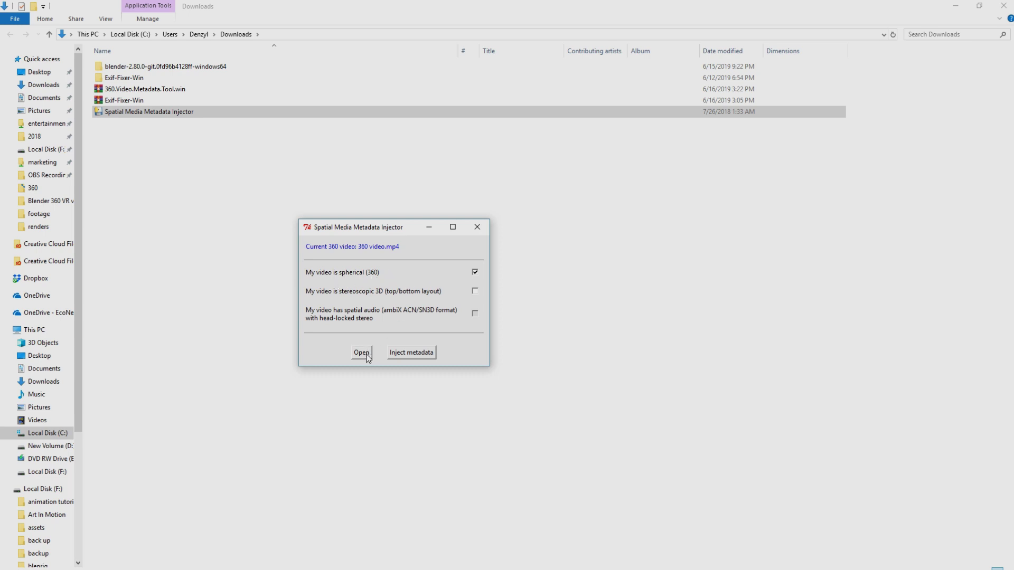
# - Inject the spherical metadata, saving the copy as 360 video_injected.mp4 on the Desktop
pyautogui.click(405, 355)
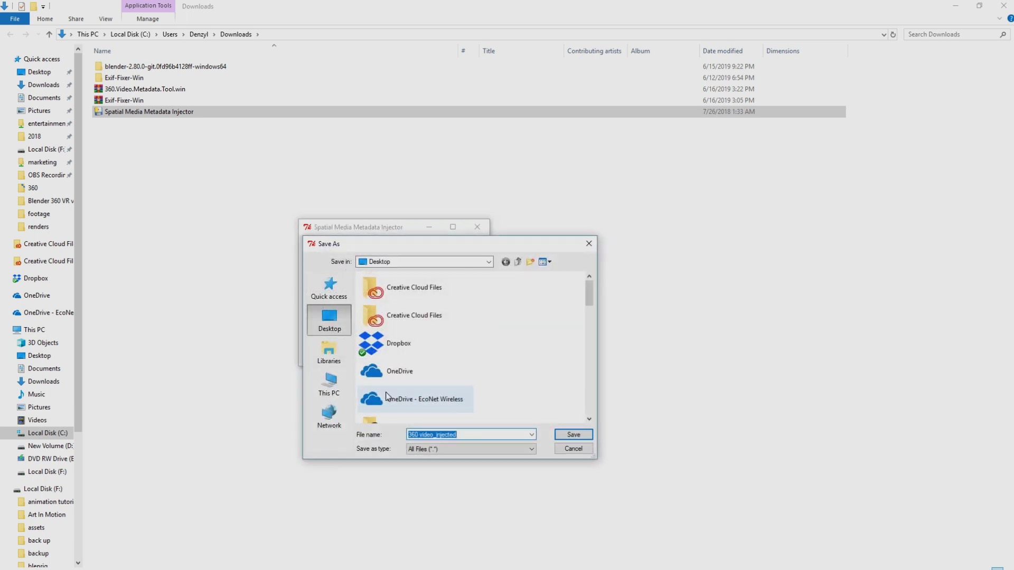
pyautogui.moveTo(448, 243); pyautogui.dragTo(680, 225)
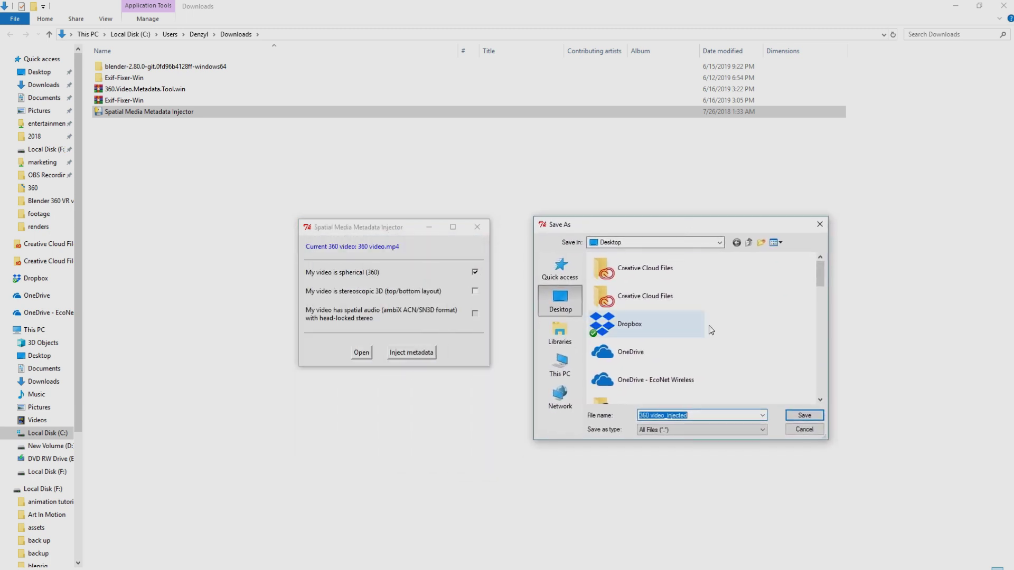
pyautogui.scroll(-5, 686, 338)
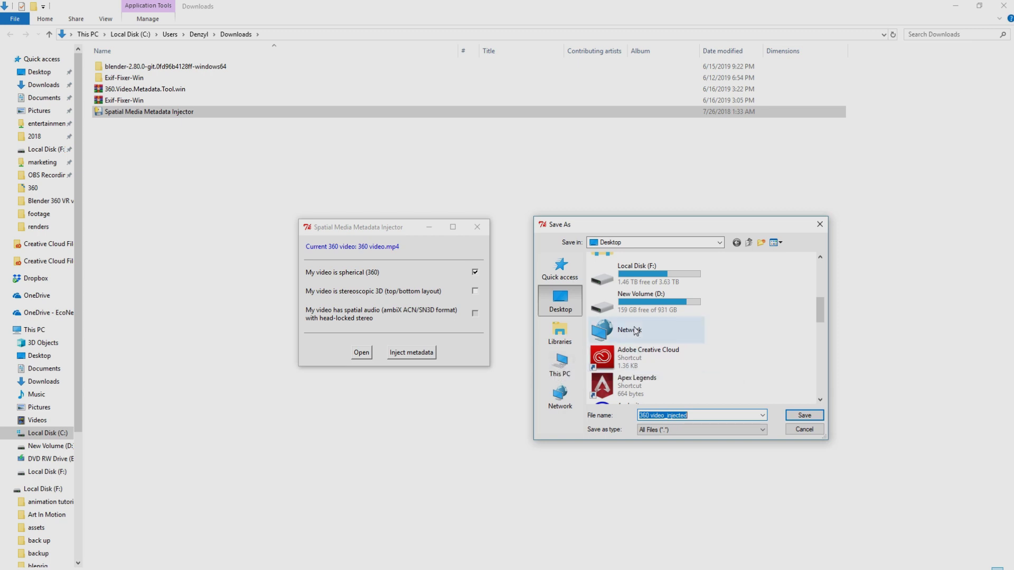
pyautogui.scroll(-5, 792, 394)
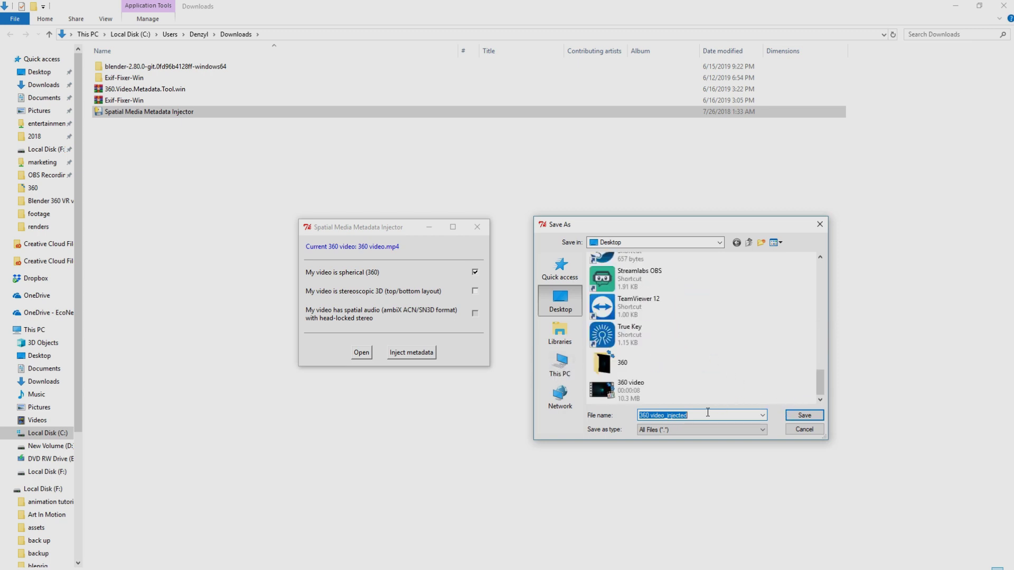
pyautogui.moveTo(668, 417); pyautogui.dragTo(701, 416)
pyautogui.click(804, 416)
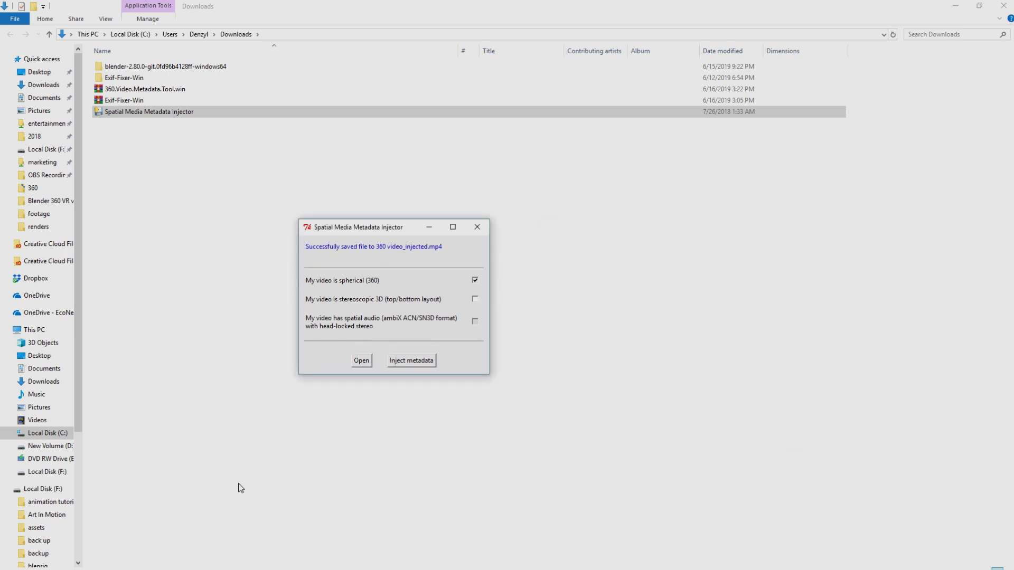
pyautogui.moveTo(385, 229); pyautogui.dragTo(479, 273)
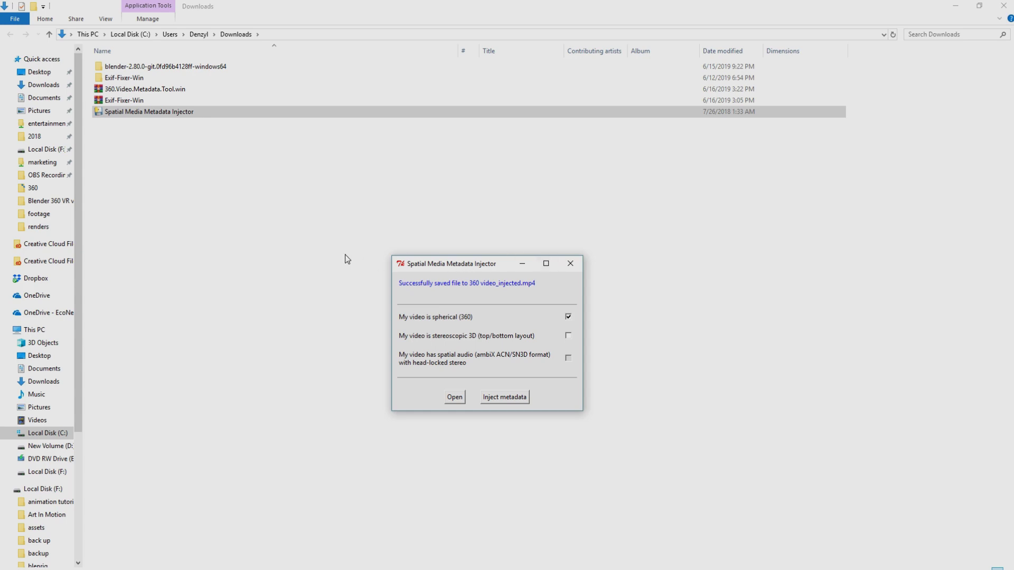
pyautogui.click(66, 568)
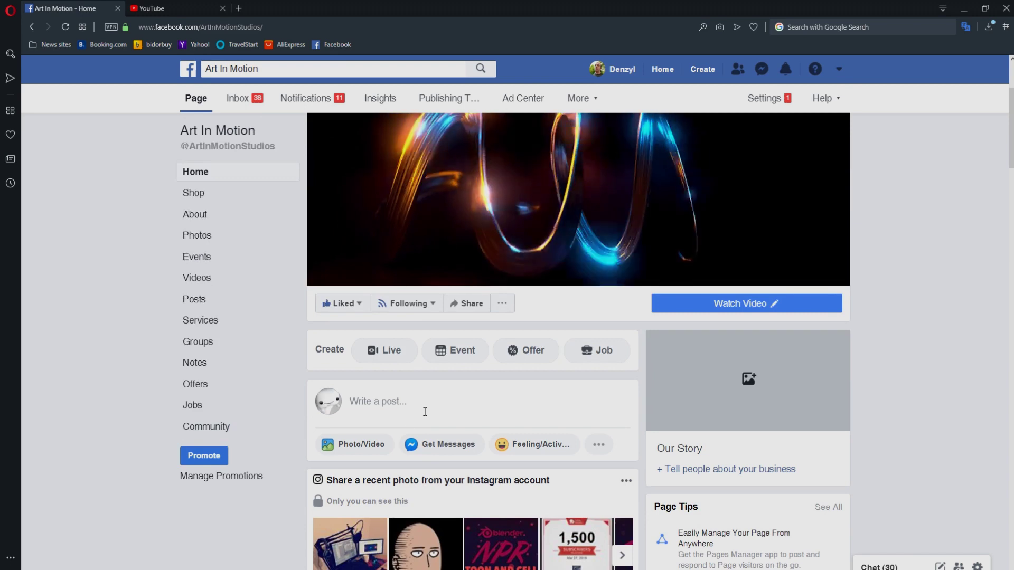
# - Share a new Art In Motion post containing the 360 video_injected video from the Desktop
pyautogui.click(425, 412)
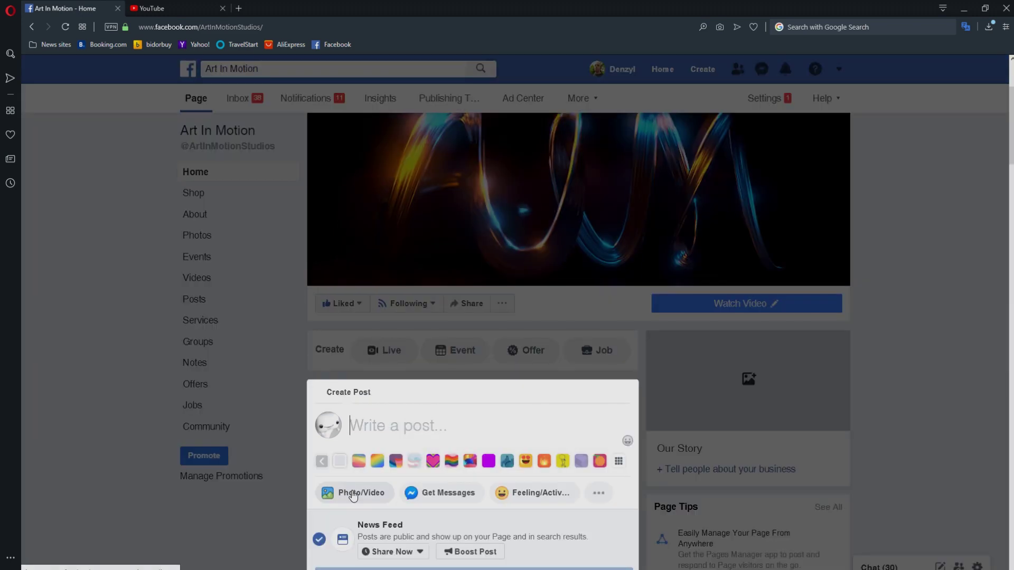
pyautogui.click(357, 428)
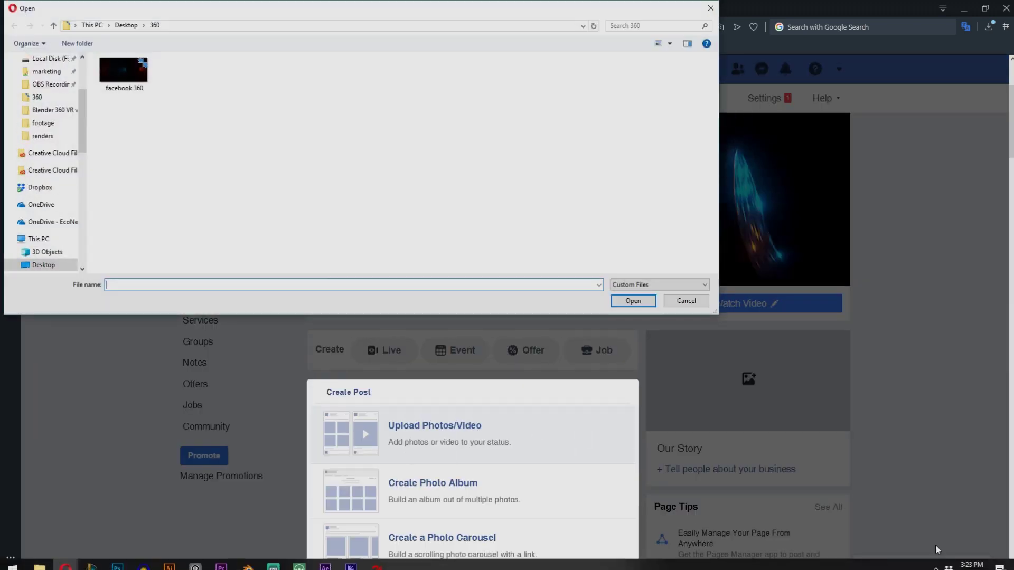
pyautogui.hotkey('alt', 'Up')
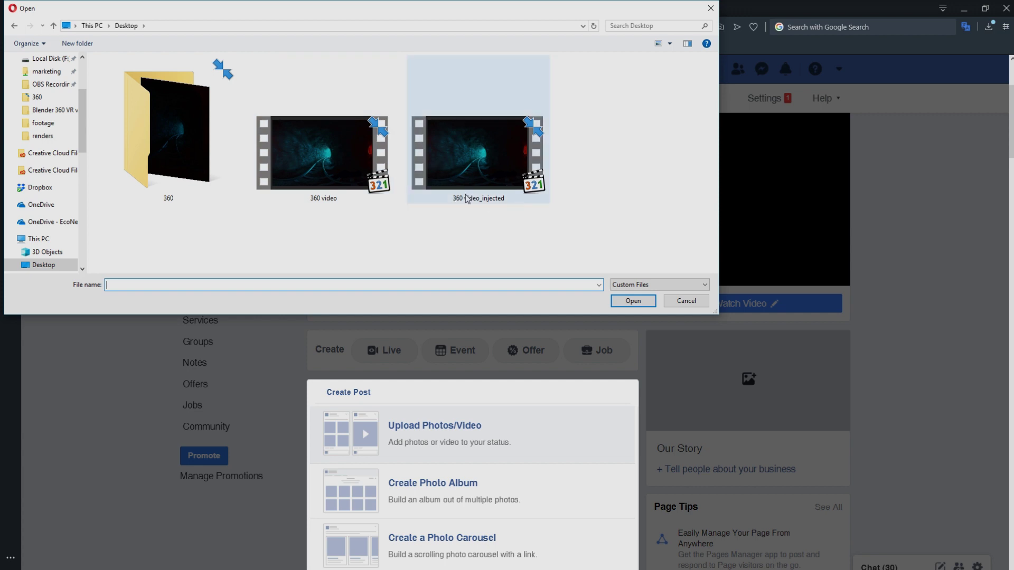
pyautogui.click(489, 200)
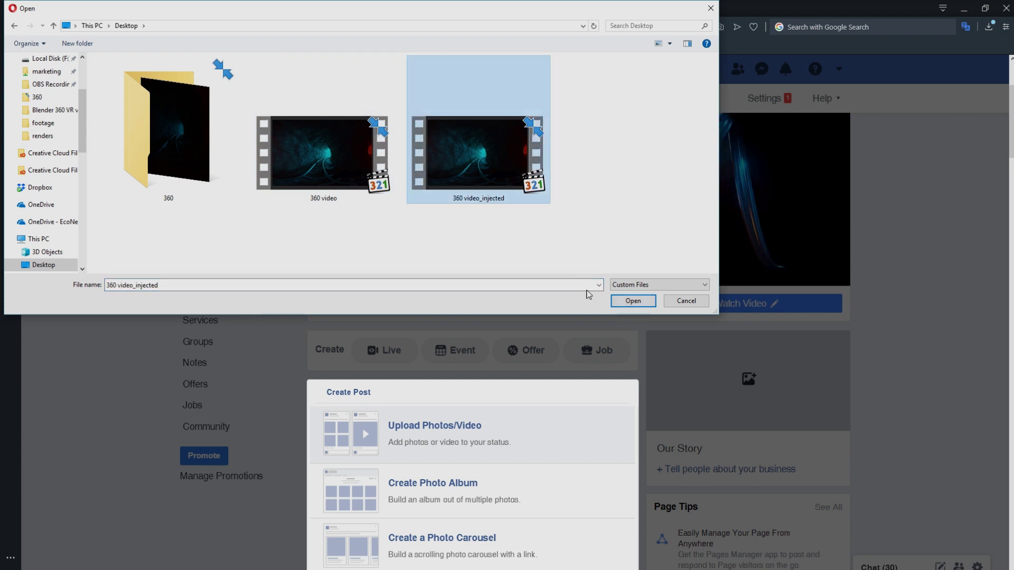
pyautogui.press('Return')
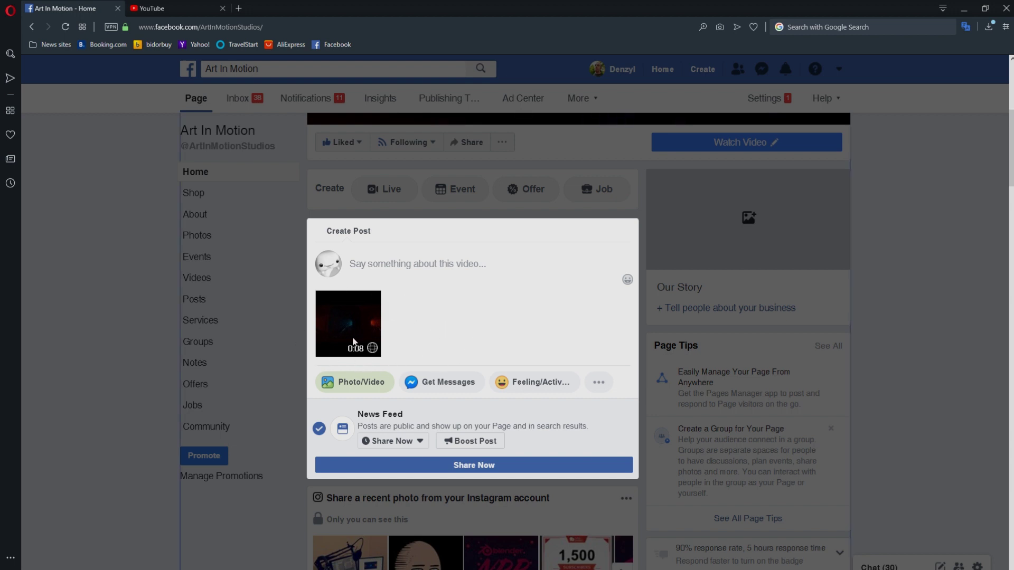
pyautogui.click(478, 470)
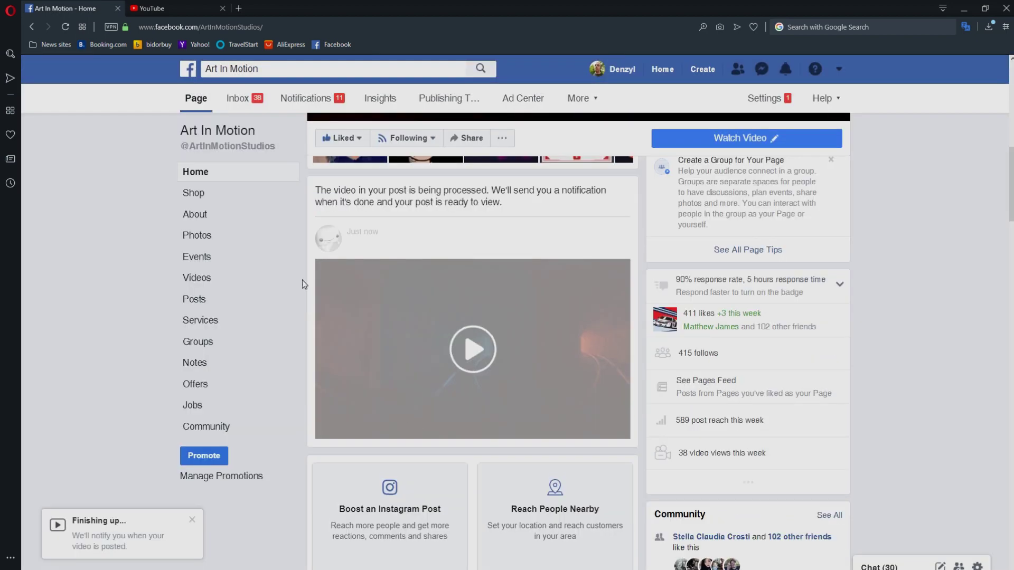
pyautogui.scroll(1, 474, 373)
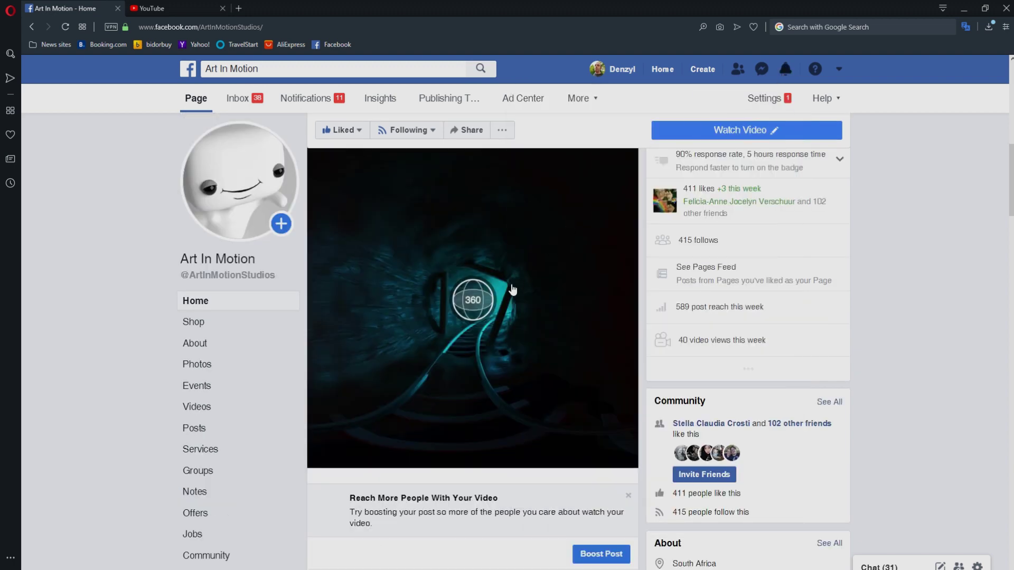
pyautogui.scroll(1, 505, 341)
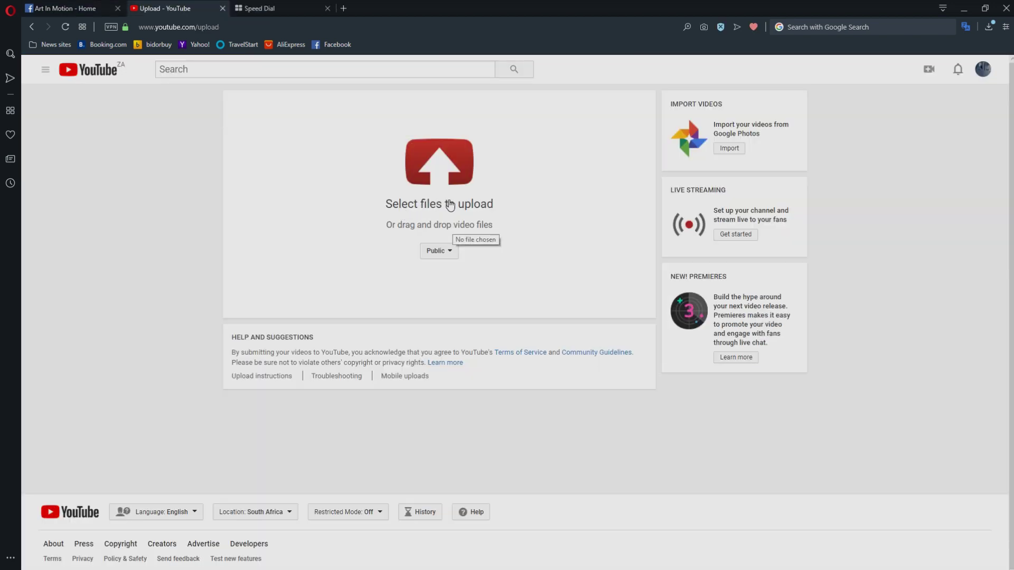
# - Select the 360 video_injected file and start uploading it to YouTube
pyautogui.click(447, 169)
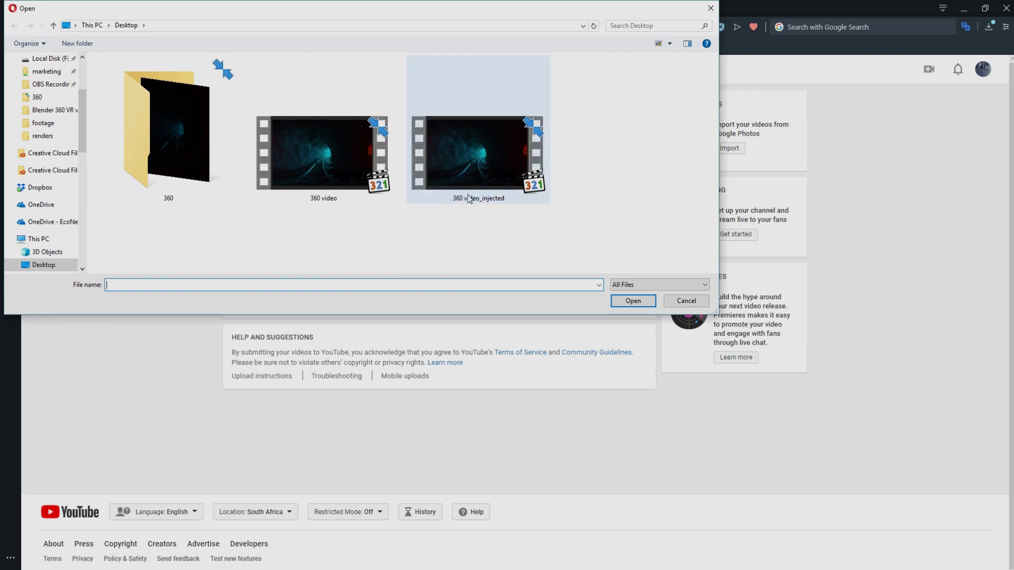
pyautogui.click(476, 178)
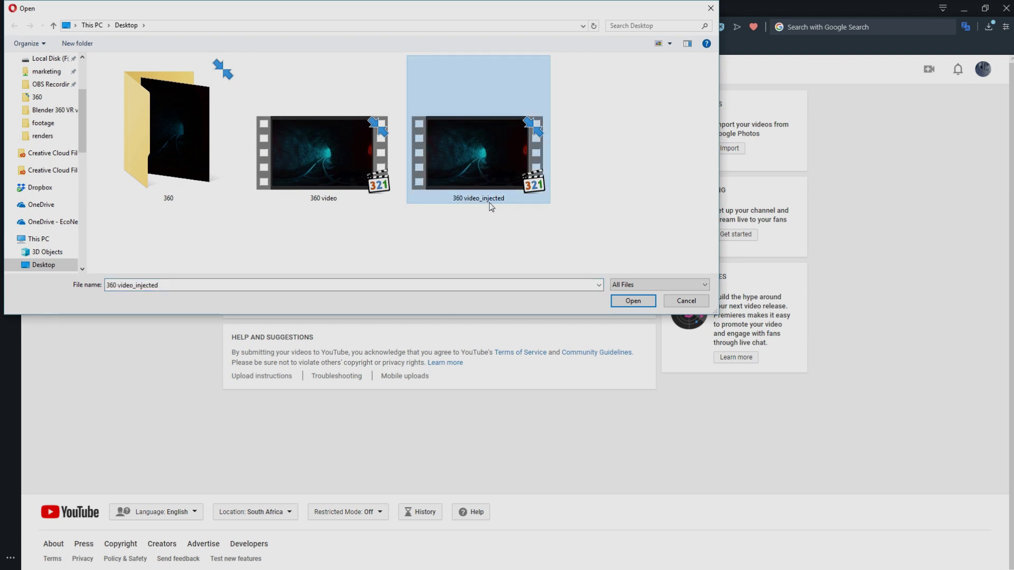
pyautogui.click(630, 300)
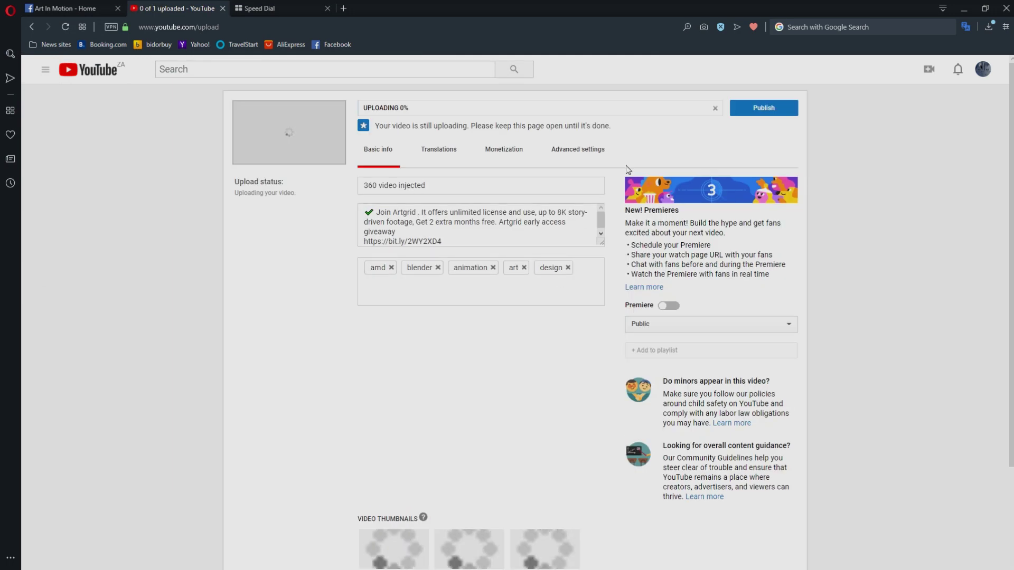
# - Set the upload's visibility to Private and play the 360 video
pyautogui.click(678, 324)
pyautogui.click(673, 356)
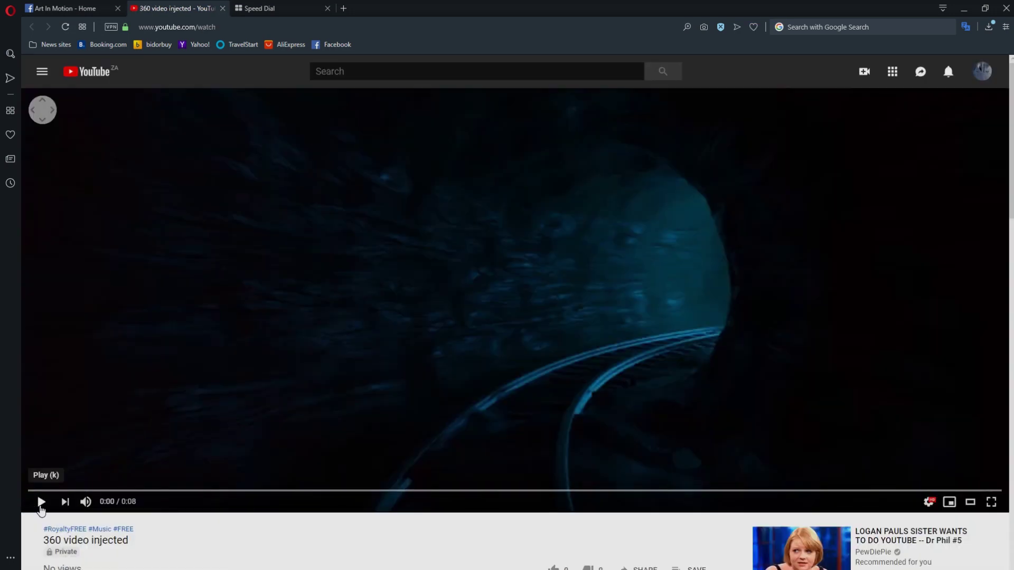
pyautogui.click(42, 502)
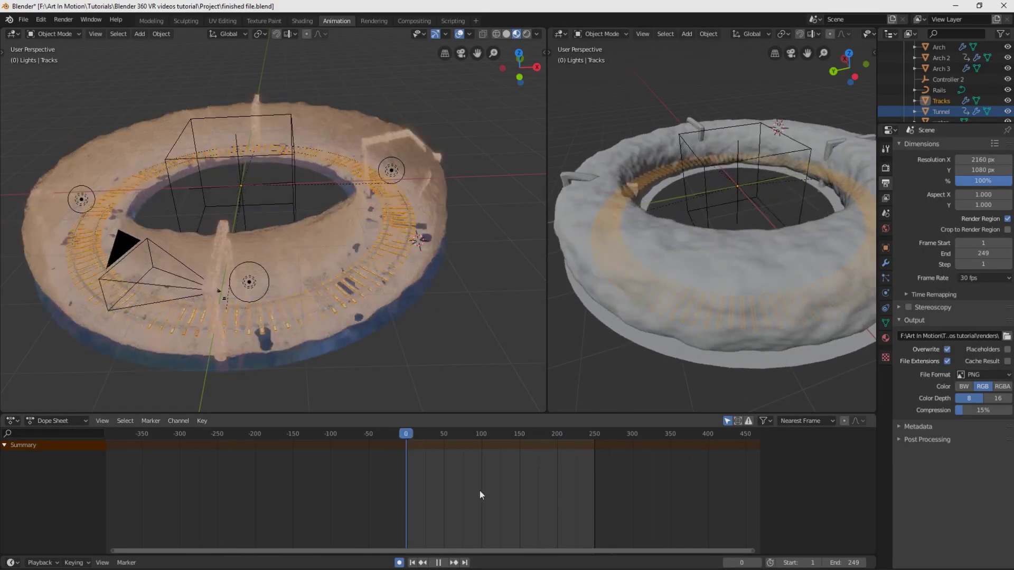
# - Stop the tunnel animation playback in Blender at frame 47
pyautogui.press('space')
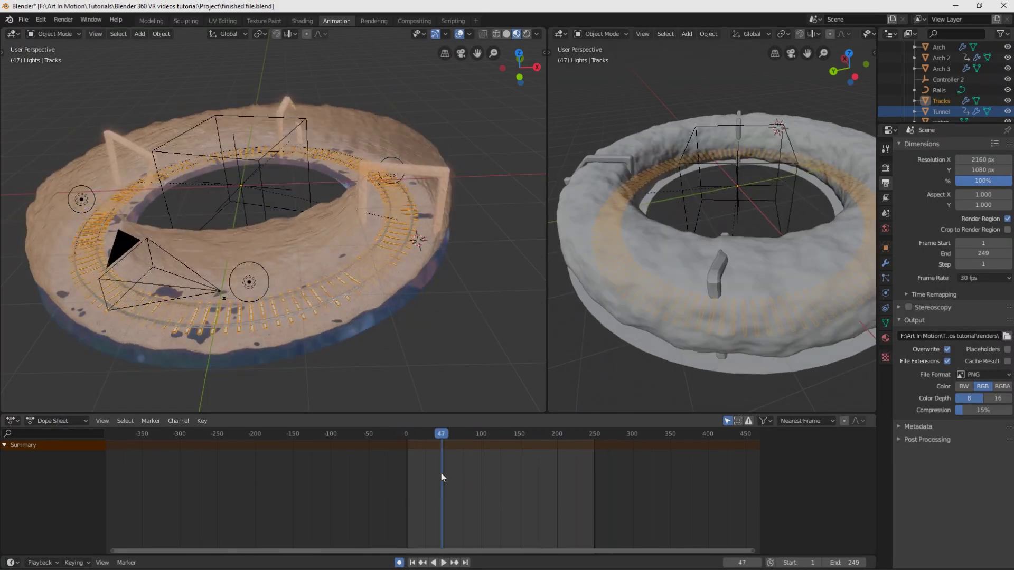